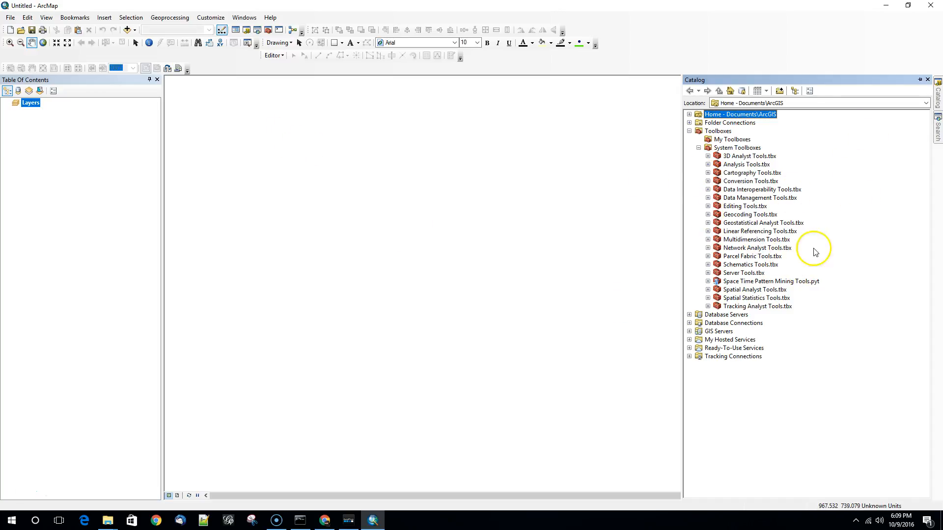
- Search for "create geodatabase" and open the Create Personal GDB tool
{"action": "left_click", "coordinate": [938, 128]}
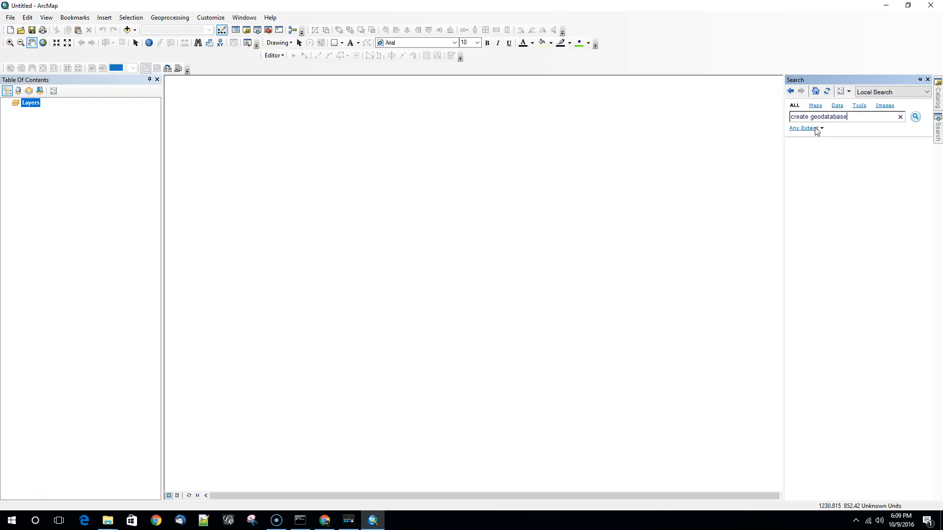
{"action": "key", "text": "Return"}
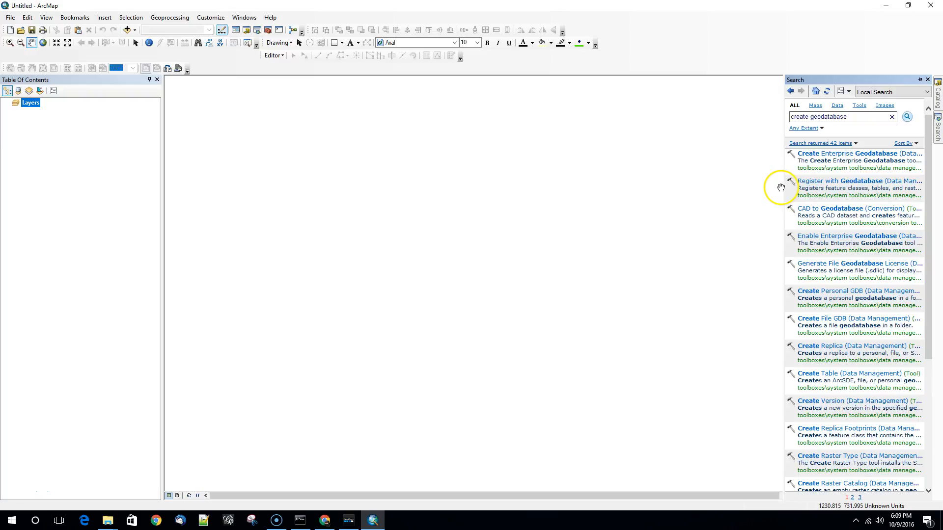
{"action": "left_click_drag", "start_coordinate": [781, 188], "coordinate": [700, 194]}
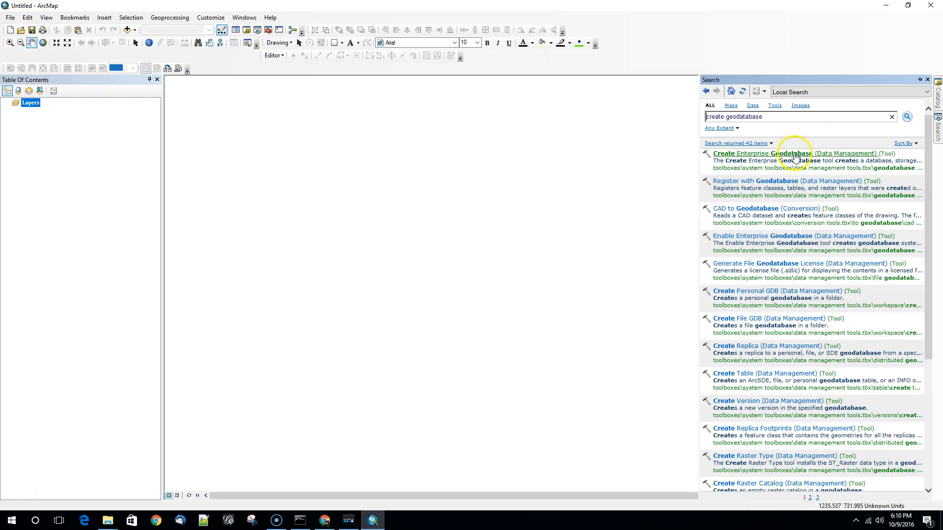
{"action": "left_click", "coordinate": [788, 319]}
{"action": "left_click", "coordinate": [785, 297]}
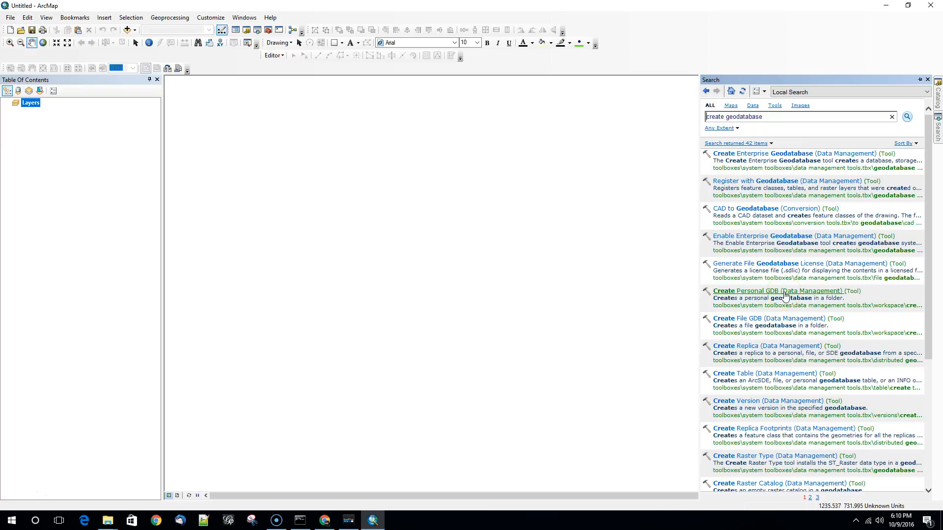
{"action": "left_click", "coordinate": [798, 326]}
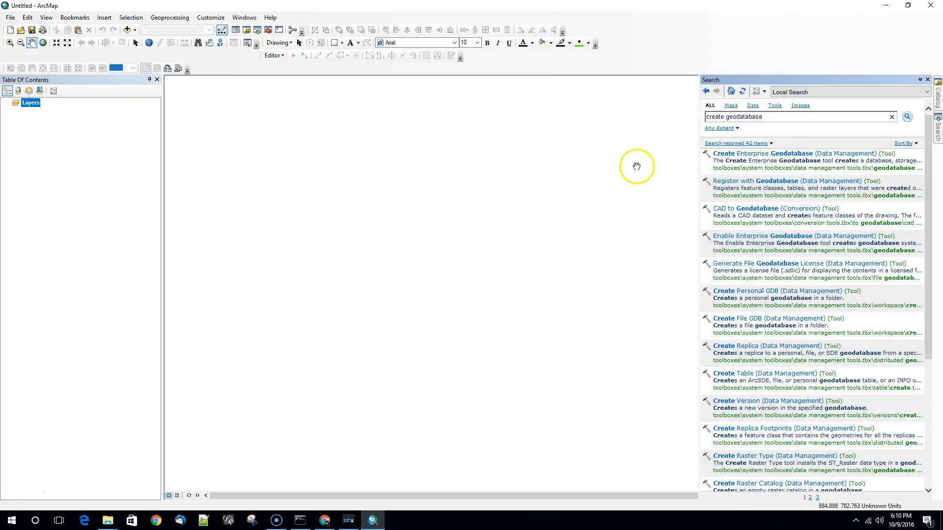
{"action": "left_click", "coordinate": [774, 295]}
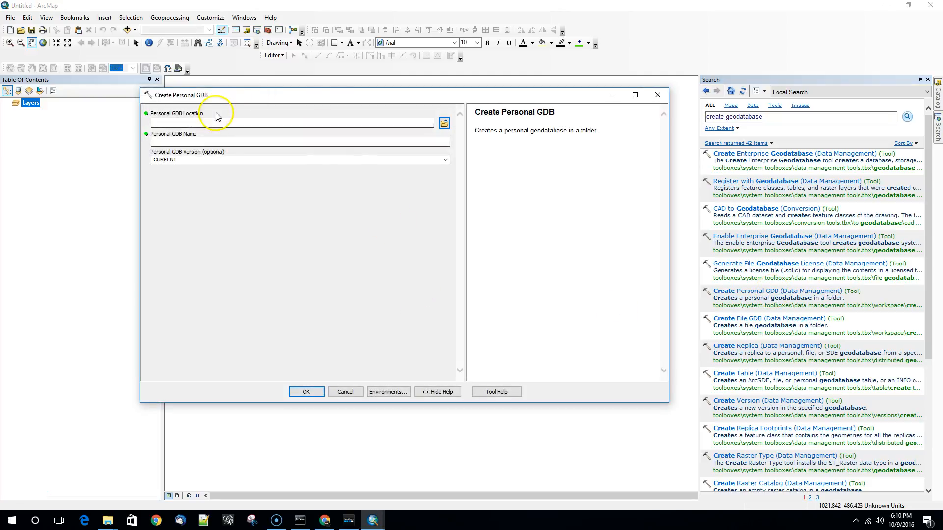
- Create a folder named Notebook on the Desktop and set it as the personal geodatabase's location
{"action": "left_click", "coordinate": [305, 123]}
{"action": "left_click", "coordinate": [444, 122]}
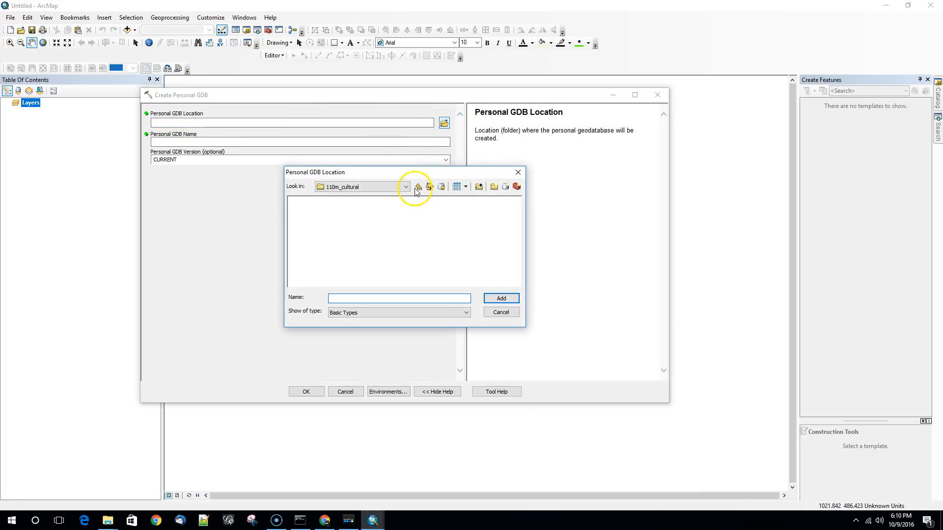
{"action": "left_click", "coordinate": [406, 187]}
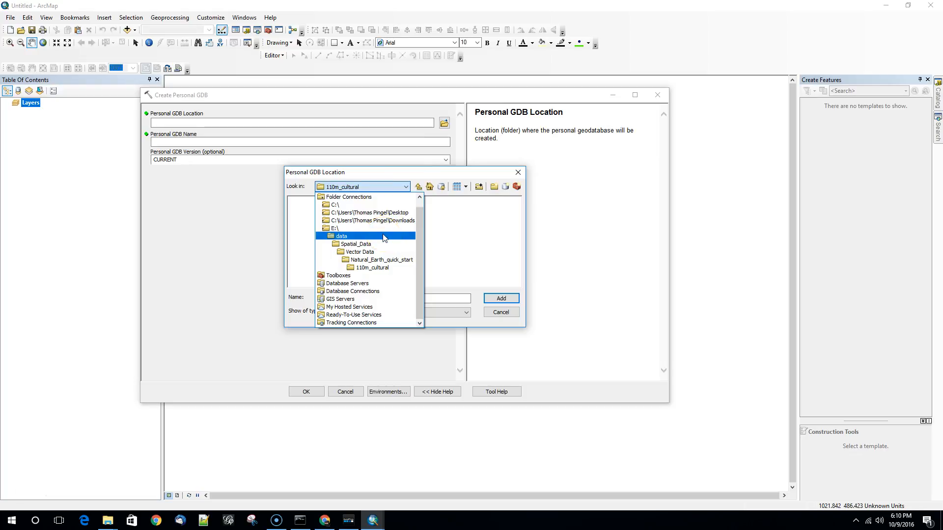
{"action": "left_click", "coordinate": [362, 215]}
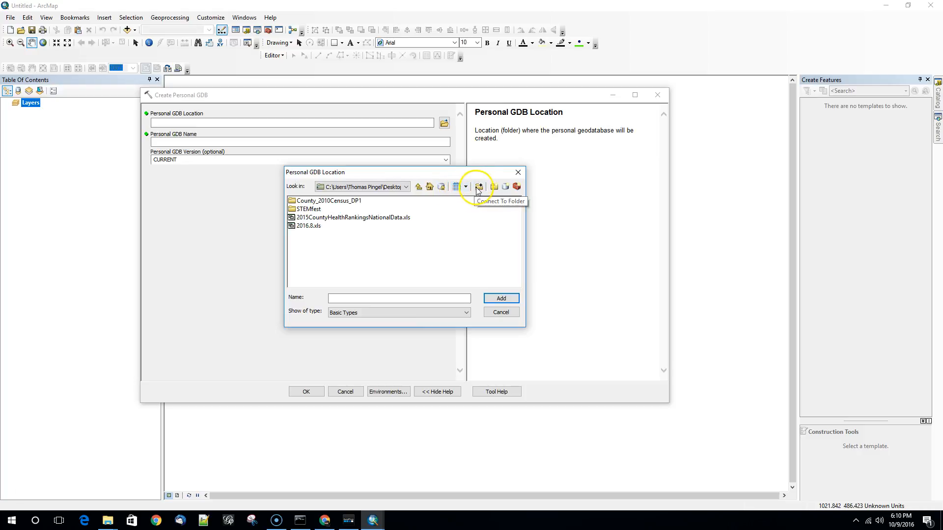
{"action": "left_click", "coordinate": [494, 187]}
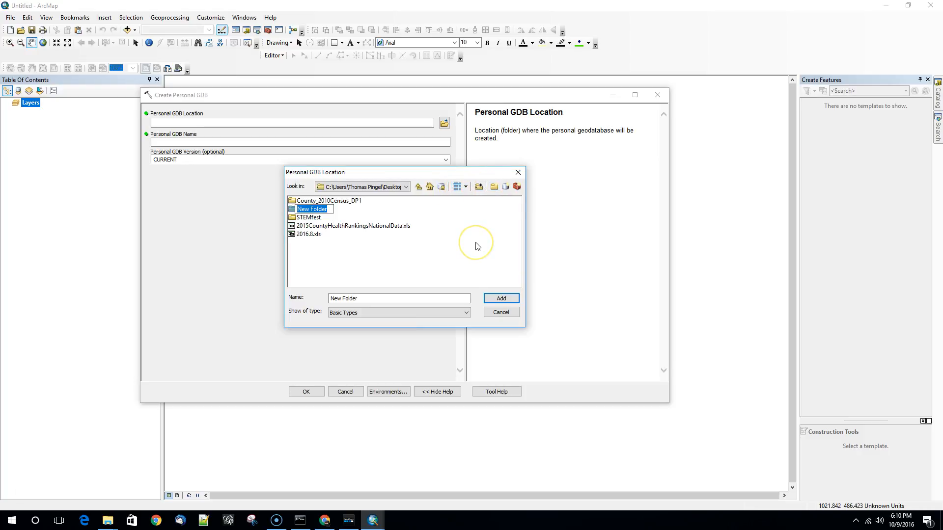
{"action": "type", "text": "Notebook"}
{"action": "left_click", "coordinate": [316, 210]}
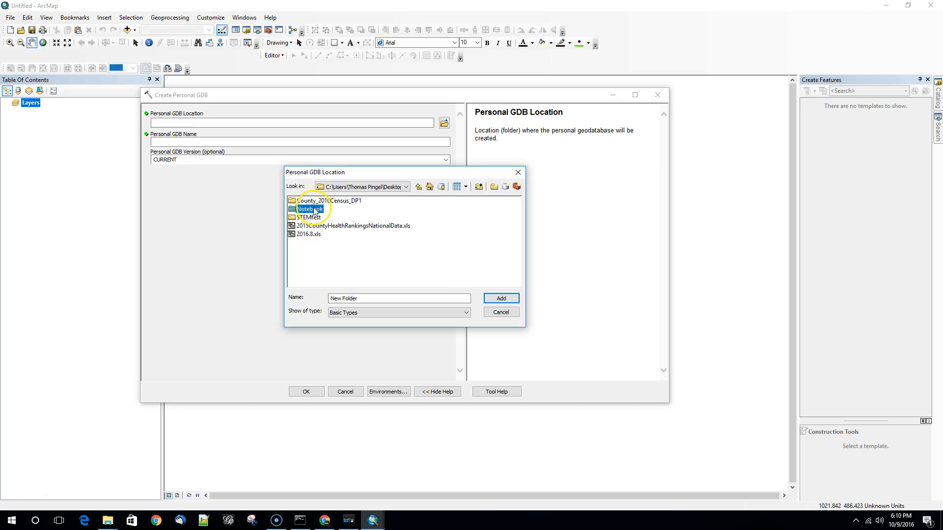
{"action": "left_click", "coordinate": [373, 256]}
{"action": "left_click", "coordinate": [298, 211]}
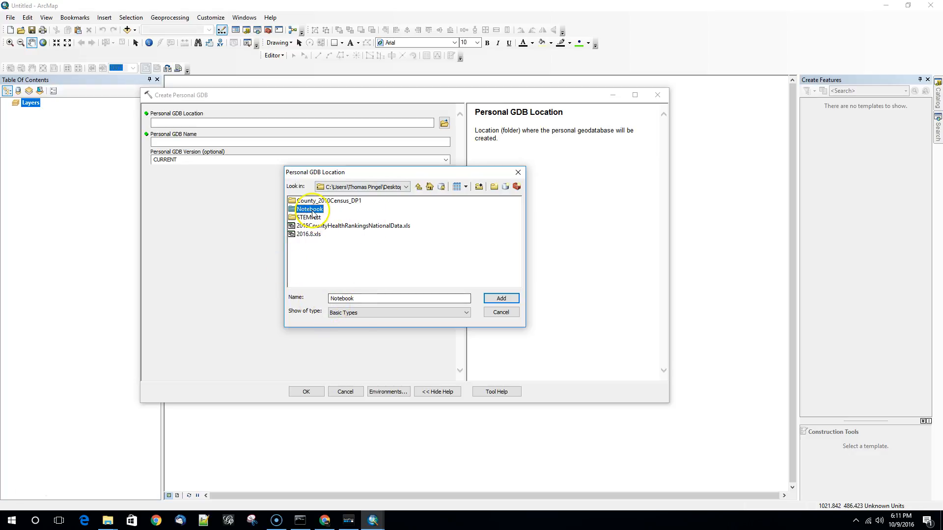
{"action": "left_click", "coordinate": [502, 299]}
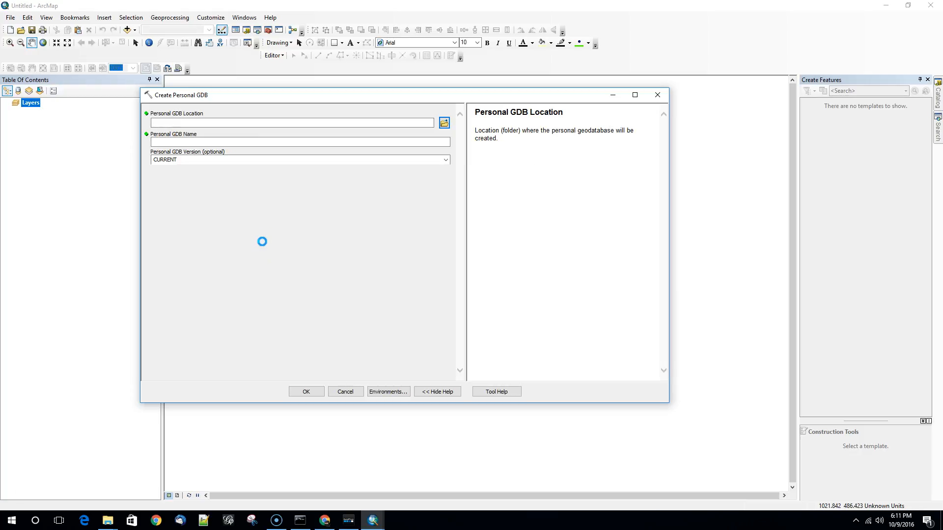
- Name the personal geodatabase notebook3-1, keep its version as CURRENT, and run the tool
{"action": "left_click", "coordinate": [155, 142]}
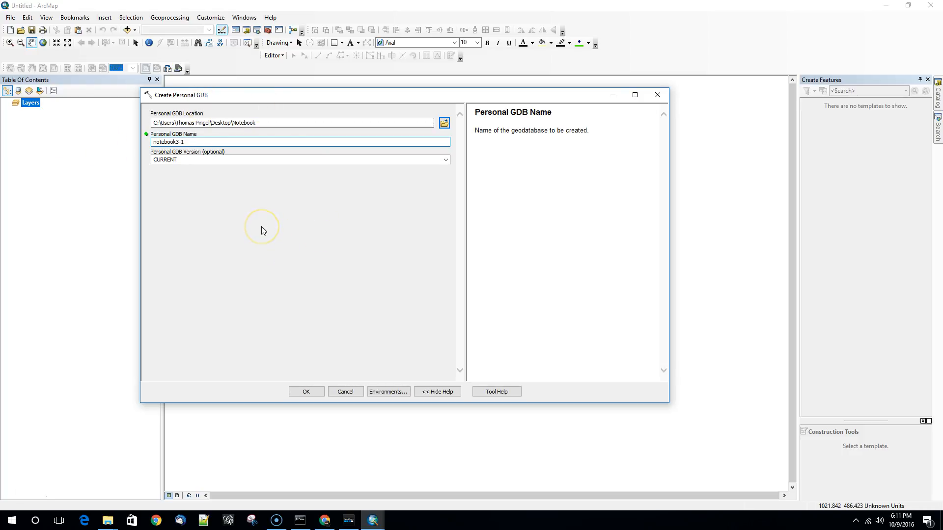
{"action": "left_click", "coordinate": [445, 161]}
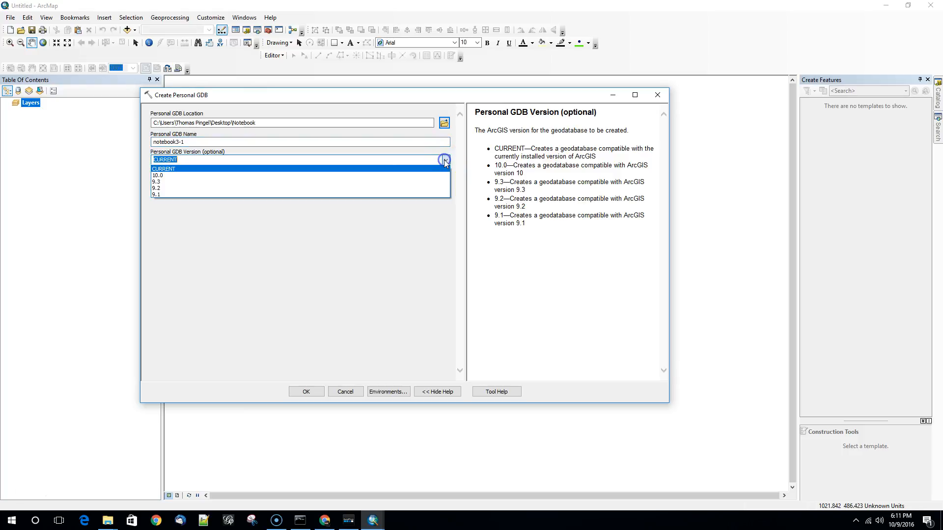
{"action": "left_click", "coordinate": [403, 169]}
{"action": "left_click", "coordinate": [445, 161]}
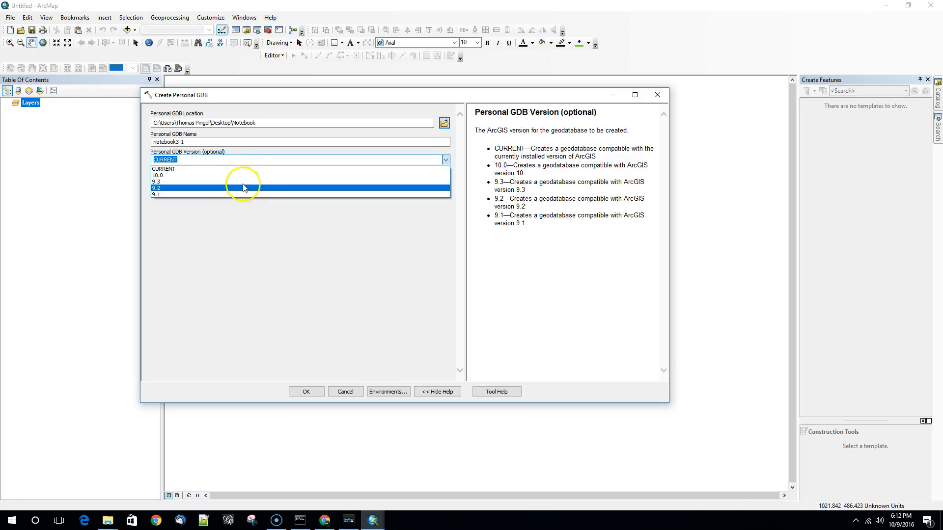
{"action": "left_click", "coordinate": [217, 169]}
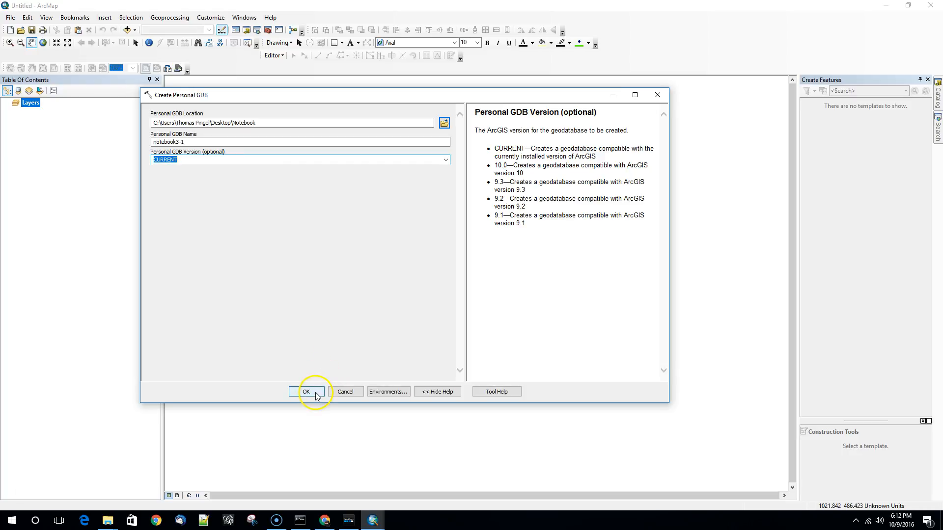
{"action": "left_click", "coordinate": [307, 392]}
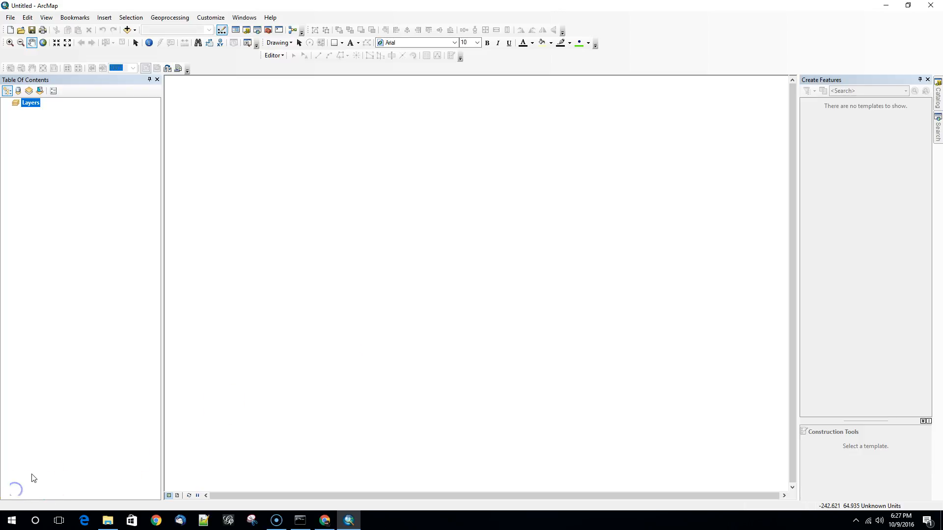
- Open the Notebook folder from the Windows desktop and examine the details of the notebook3-1.mdb file
{"action": "left_click", "coordinate": [889, 5]}
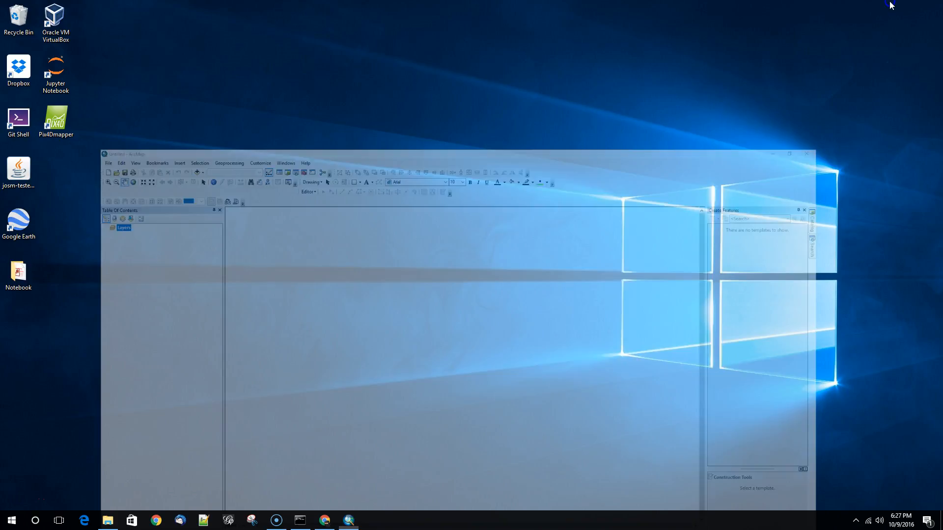
{"action": "left_click", "coordinate": [16, 276]}
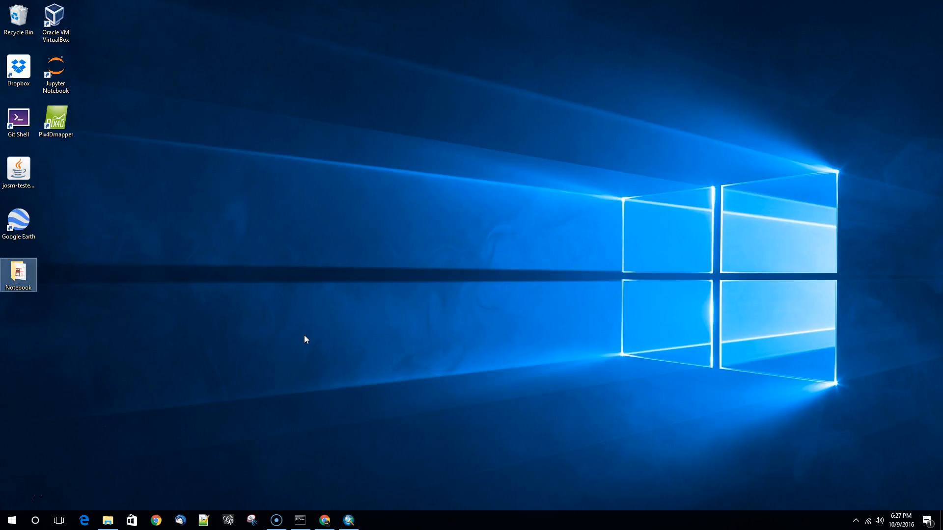
{"action": "double_click", "coordinate": [31, 273]}
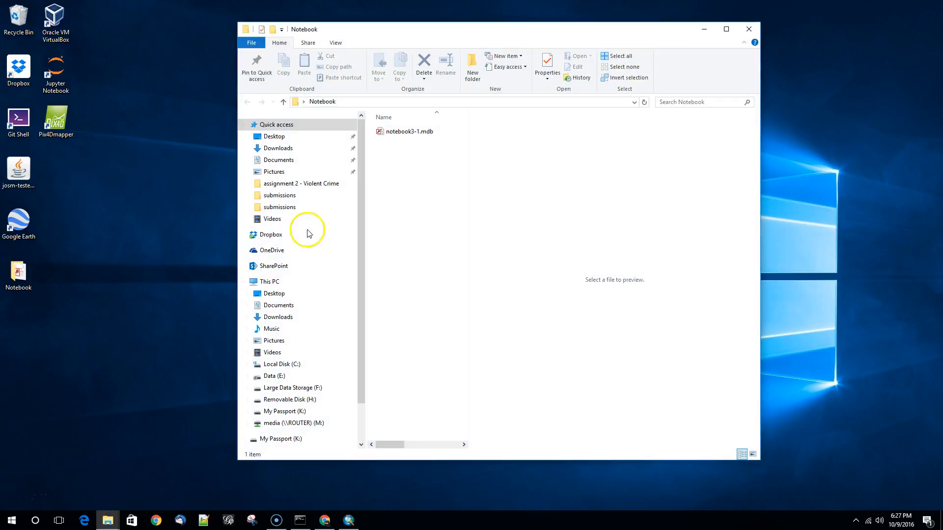
{"action": "left_click", "coordinate": [727, 30]}
{"action": "left_click", "coordinate": [152, 107]}
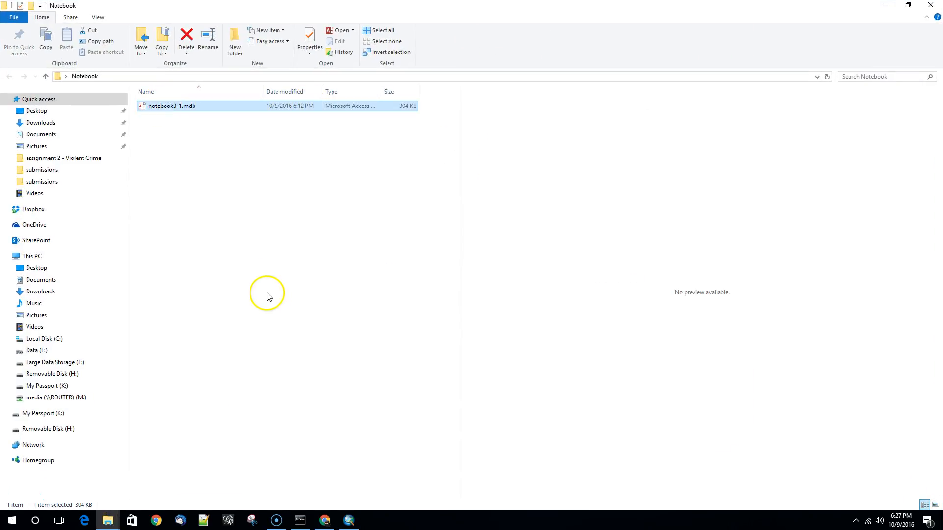
{"action": "left_click_drag", "start_coordinate": [264, 92], "coordinate": [216, 92]}
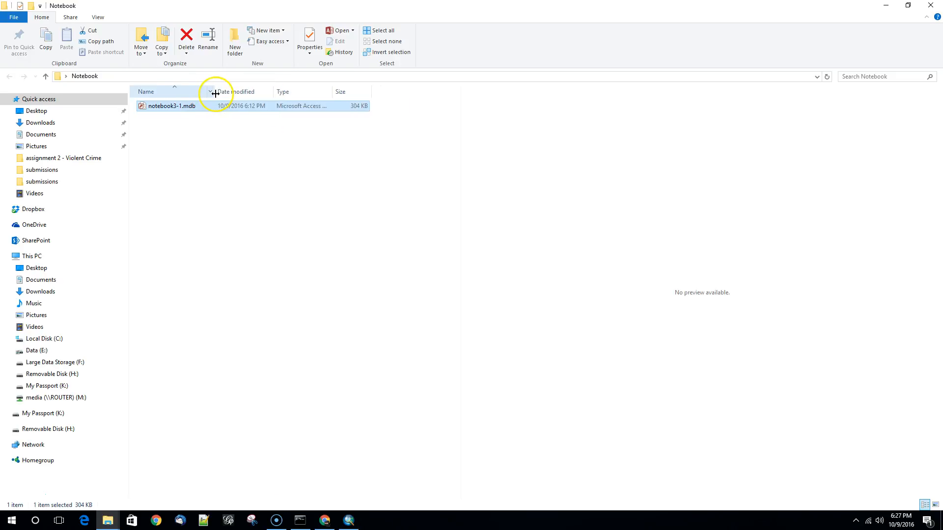
{"action": "mouse_move", "coordinate": [372, 88]}
{"action": "left_mouse_down"}
{"action": "mouse_move", "coordinate": [415, 91]}
{"action": "mouse_move", "coordinate": [366, 90]}
{"action": "left_mouse_up"}
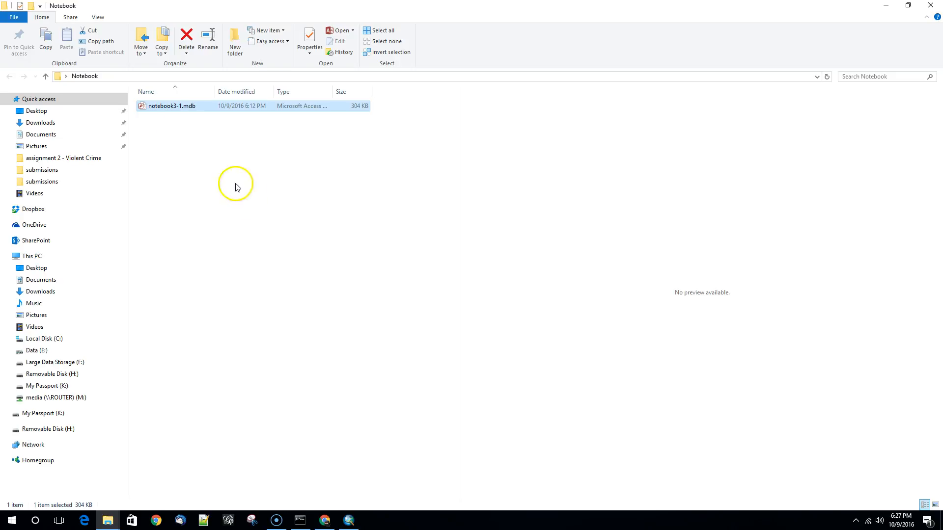
- Open notebook3-1.mdb in Access with its content enabled, view its tables, and close the database
{"action": "double_click", "coordinate": [168, 106]}
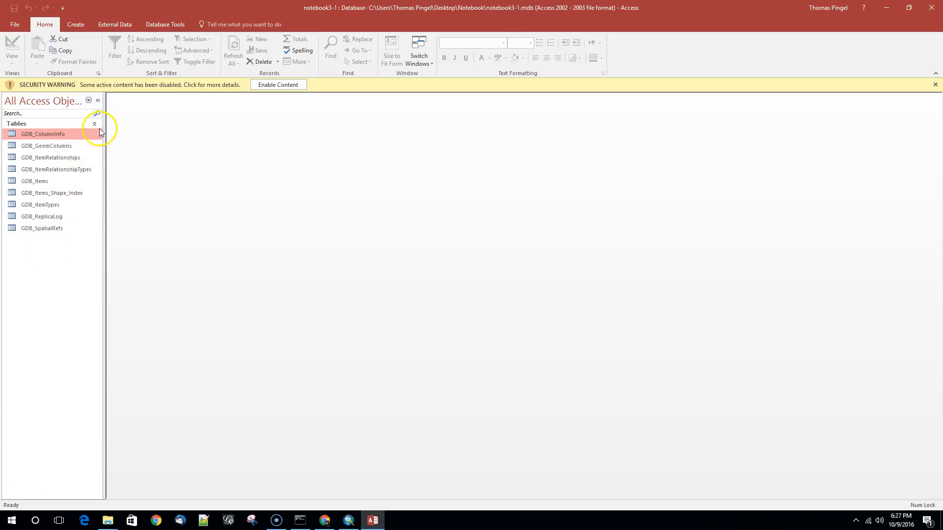
{"action": "left_click", "coordinate": [278, 85]}
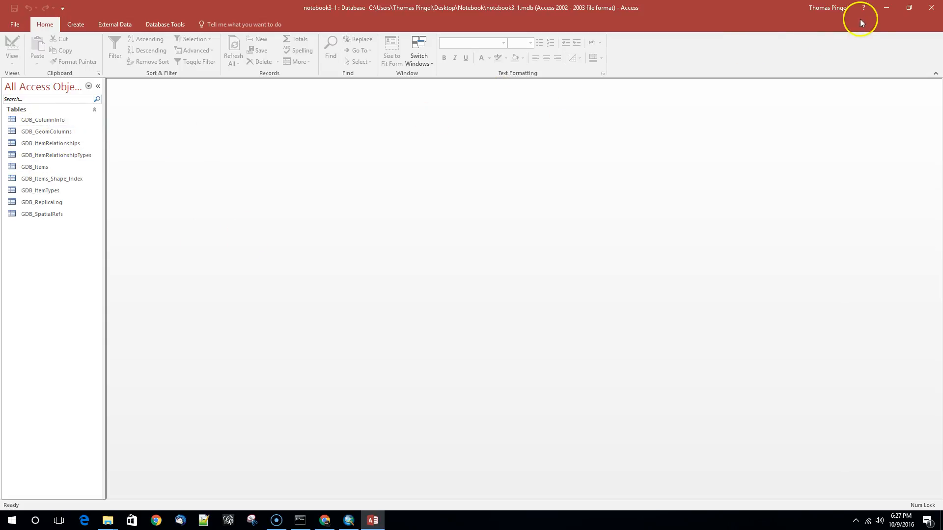
{"action": "left_click", "coordinate": [931, 7]}
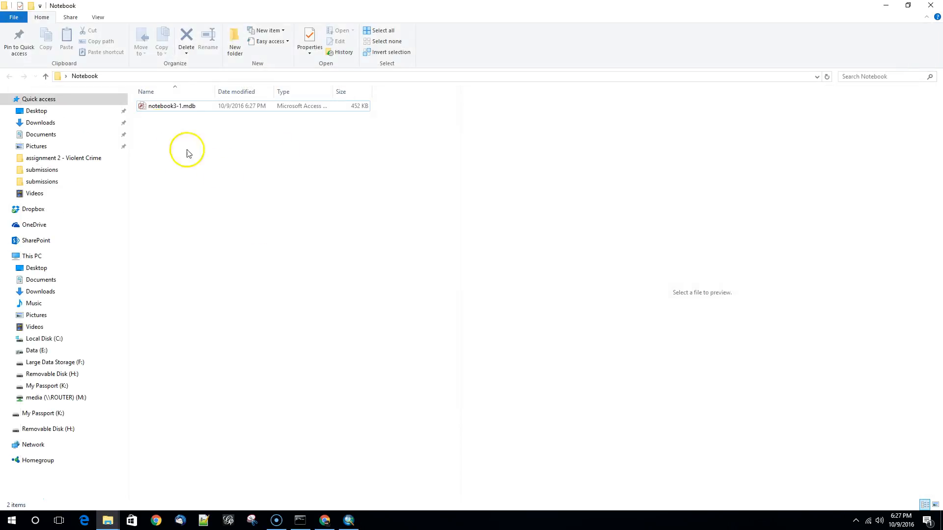
- Switch to Chrome, download cb_2015_us_county_20m.zip from the Census county boundary page, and show it in its folder
{"action": "left_click", "coordinate": [349, 521]}
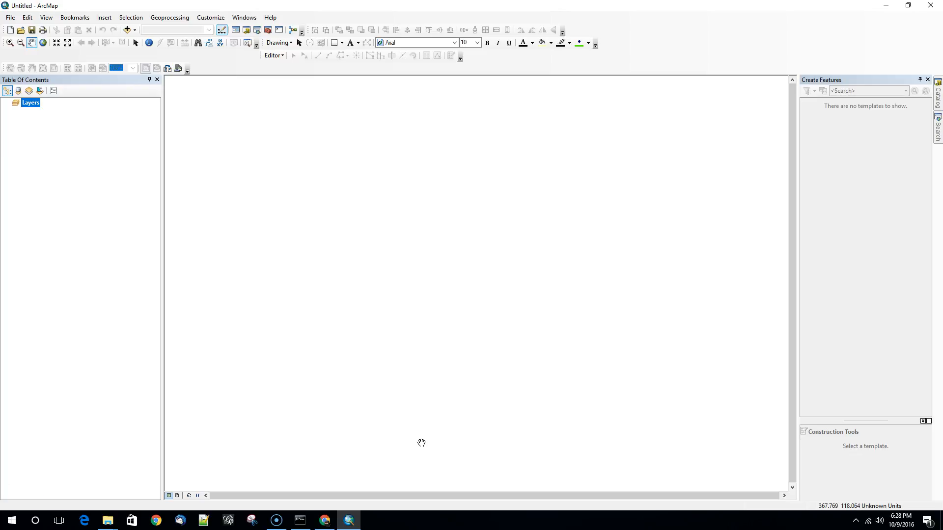
{"action": "left_click", "coordinate": [325, 521]}
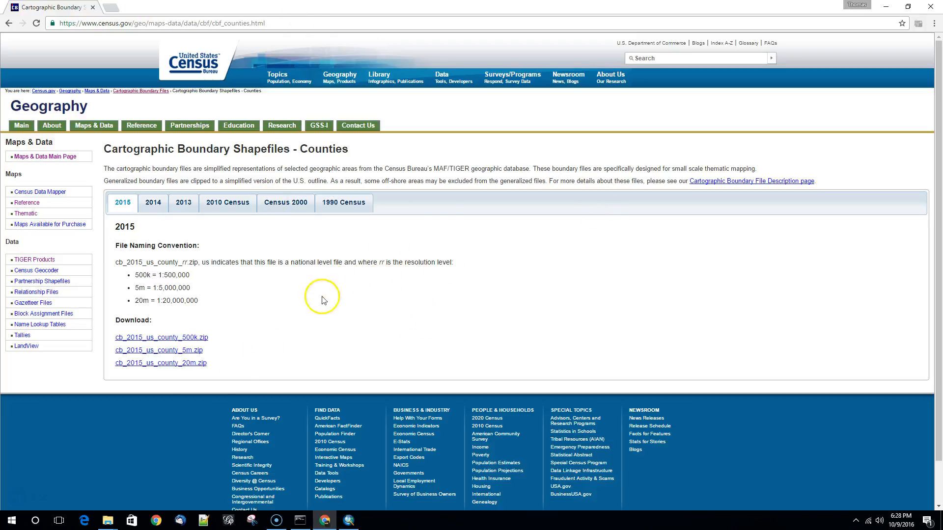
{"action": "left_click", "coordinate": [174, 363]}
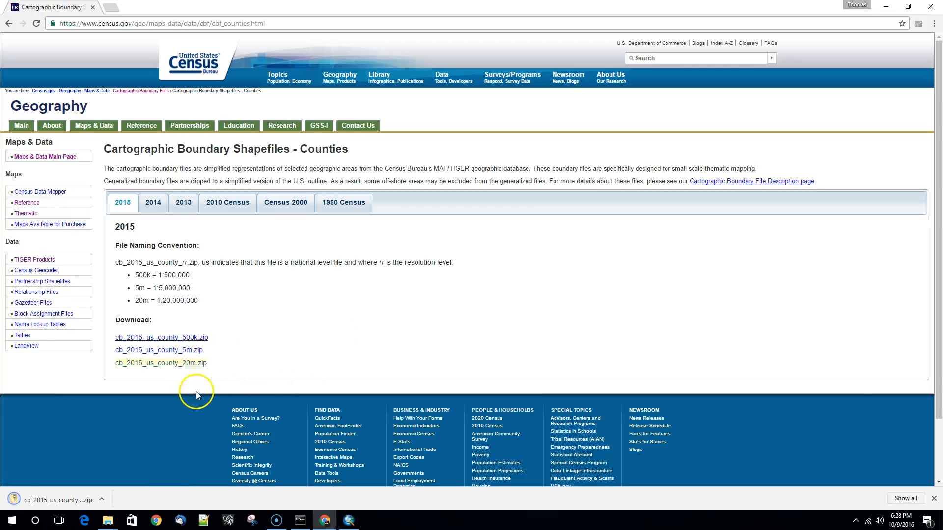
{"action": "left_click", "coordinate": [102, 499]}
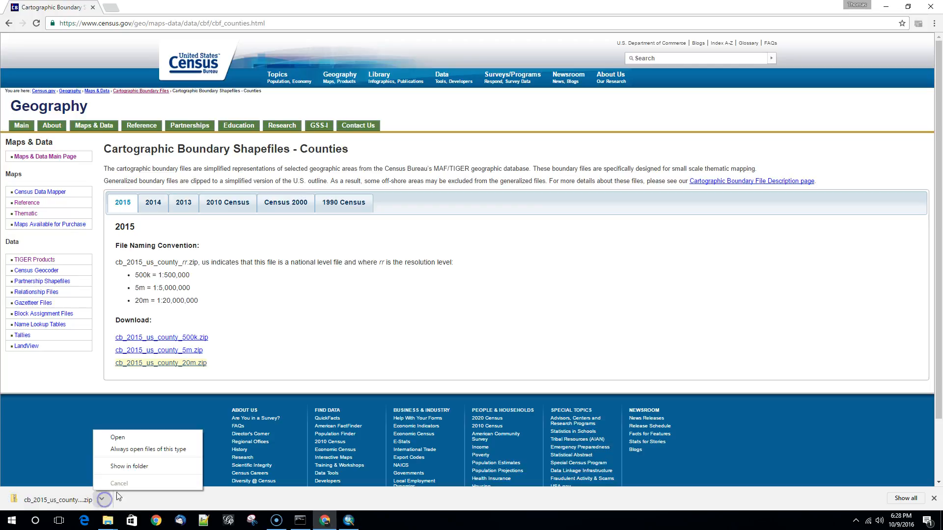
{"action": "left_click", "coordinate": [128, 468]}
- Extract cb_2015_us_county_20m.zip with 7-Zip into a cb_2015_us_county_20m folder in Downloads
{"action": "right_click", "coordinate": [427, 145]}
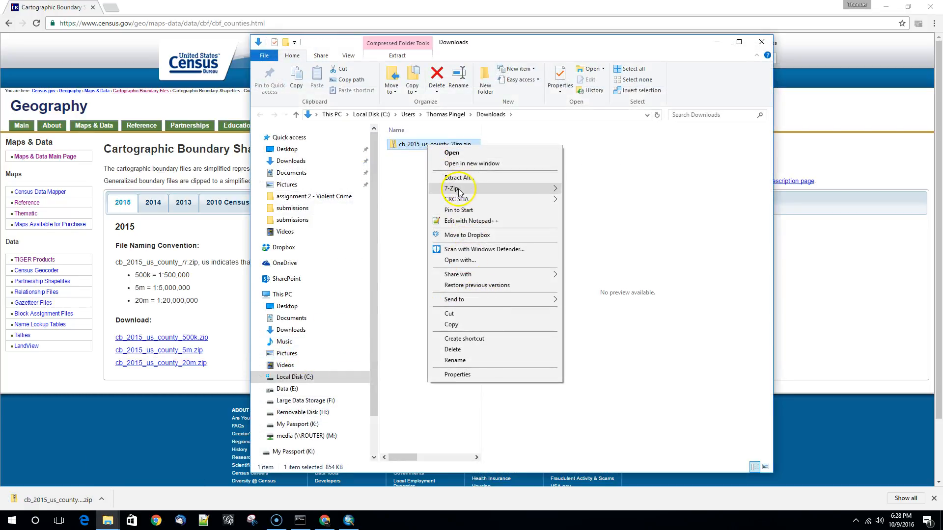
{"action": "mouse_move", "coordinate": [460, 191]}
{"action": "left_click", "coordinate": [600, 236]}
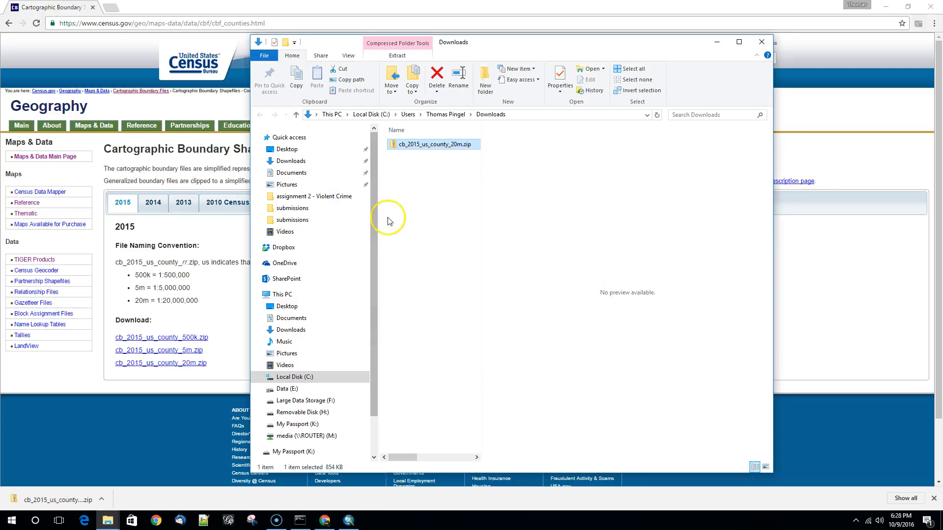
{"action": "left_click", "coordinate": [422, 157]}
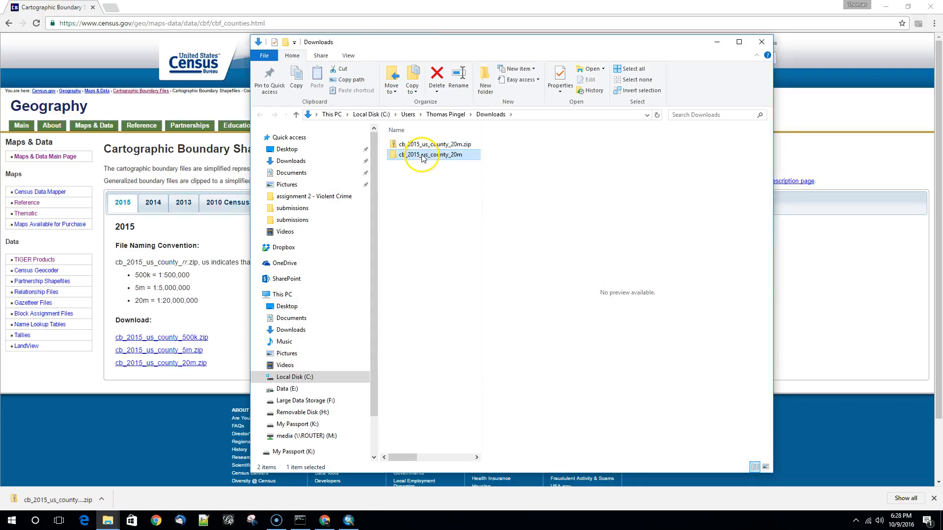
- Add the cb_2015_us_county_20m shapefile from the extracted folder to the map in ArcMap
{"action": "double_click", "coordinate": [422, 156]}
{"action": "mouse_move", "coordinate": [448, 179]}
{"action": "left_mouse_down"}
{"action": "mouse_move", "coordinate": [315, 427]}
{"action": "mouse_move", "coordinate": [350, 525]}
{"action": "mouse_move", "coordinate": [413, 303]}
{"action": "left_mouse_up"}
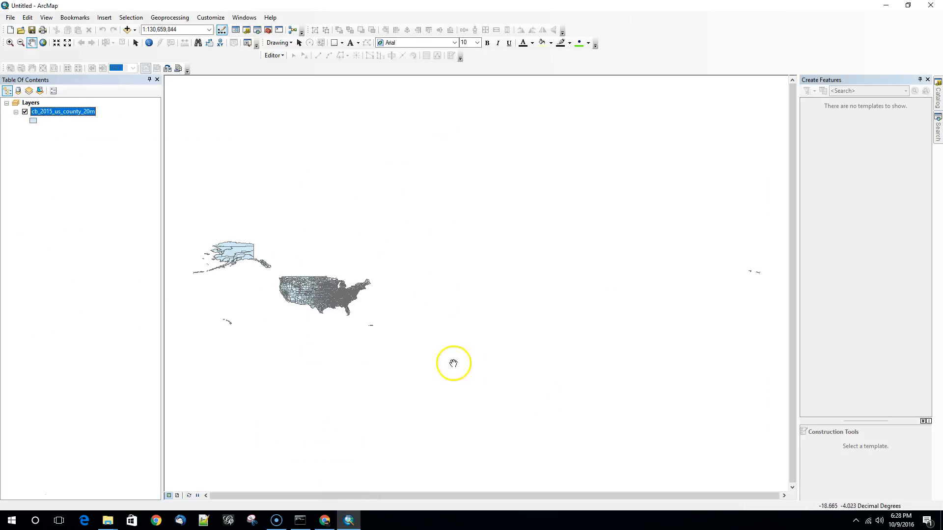
{"action": "left_click", "coordinate": [9, 43]}
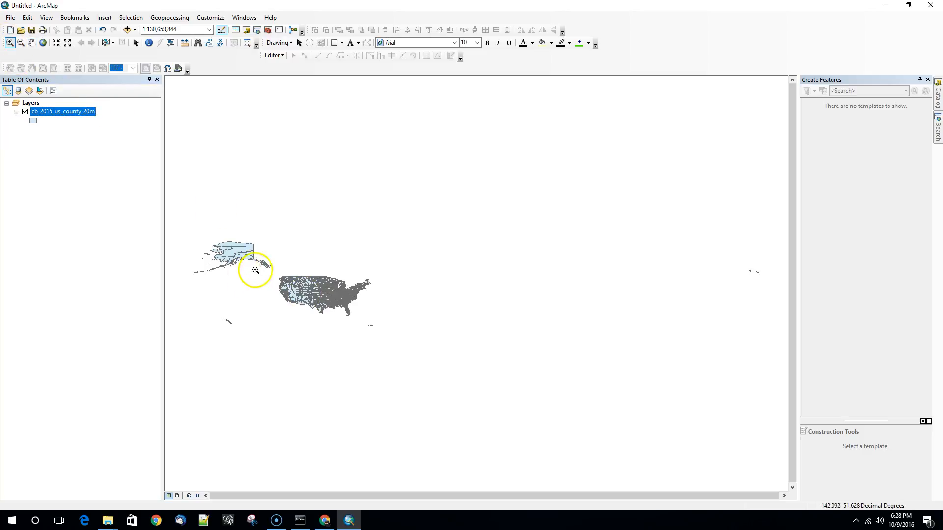
- Start a data export of all features in the cb_2015_us_county_20m layer, using the layer's source coordinate system
{"action": "left_click_drag", "start_coordinate": [270, 270], "coordinate": [378, 320]}
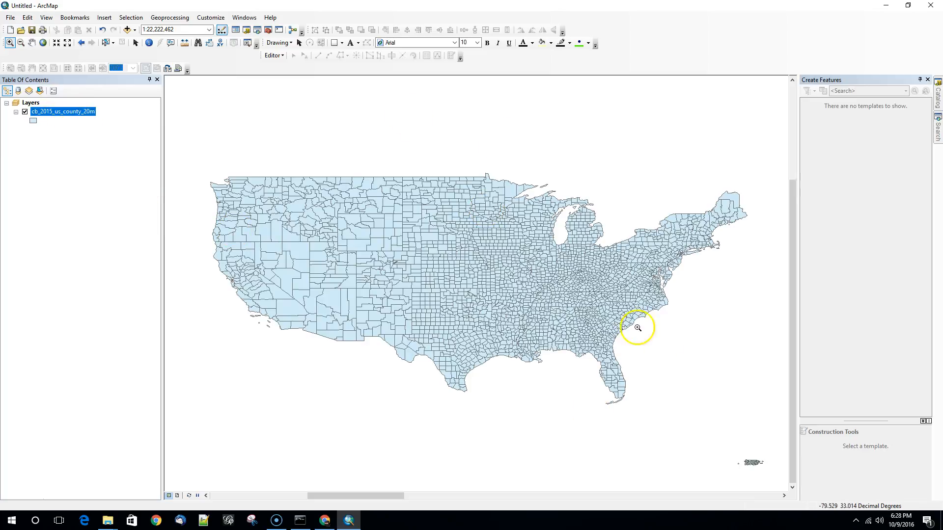
{"action": "left_click", "coordinate": [593, 286]}
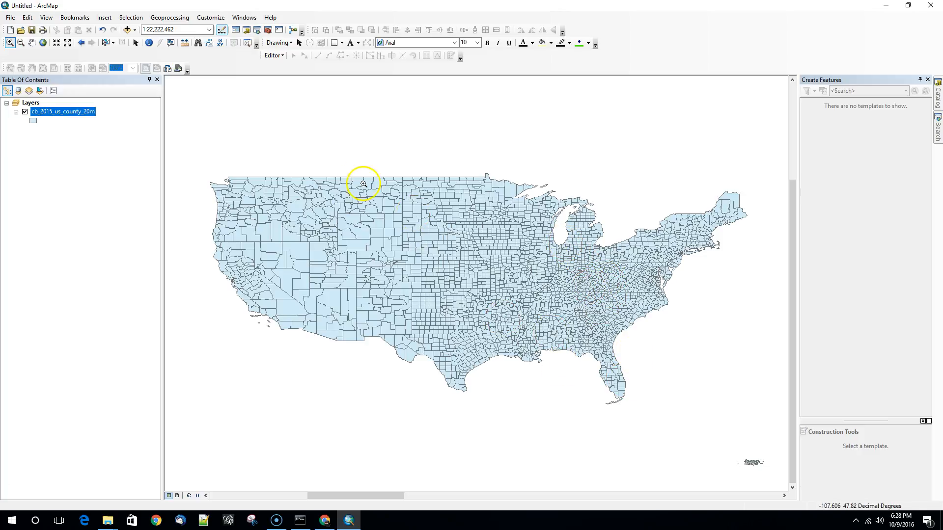
{"action": "right_click", "coordinate": [66, 111]}
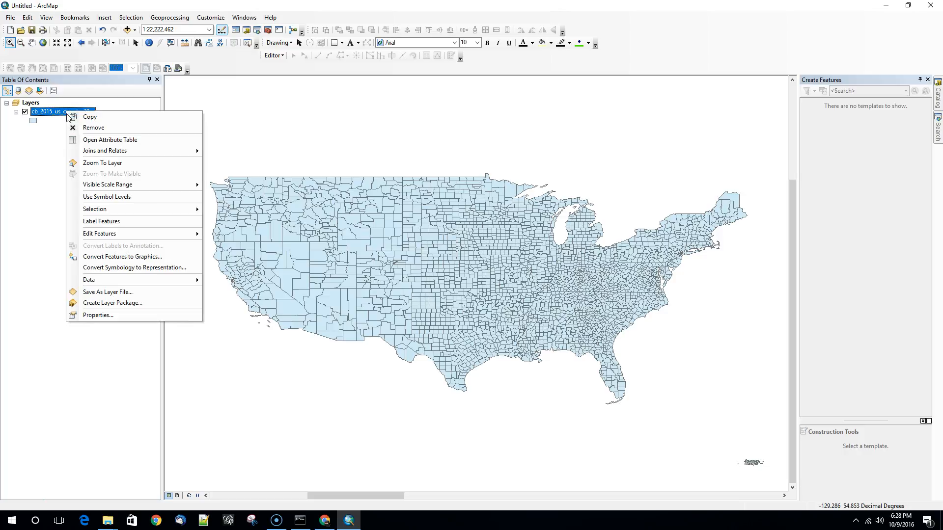
{"action": "mouse_move", "coordinate": [191, 280]}
{"action": "left_click", "coordinate": [226, 293]}
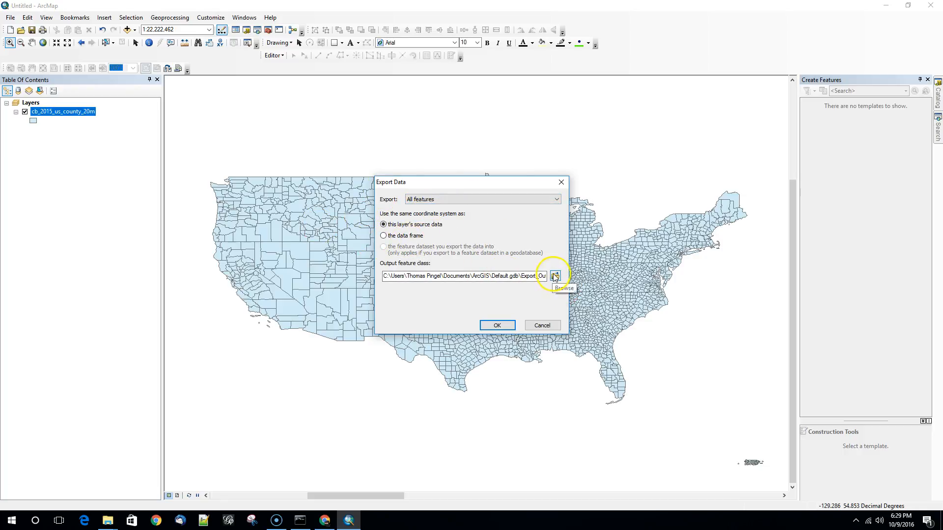
{"action": "left_click", "coordinate": [505, 277]}
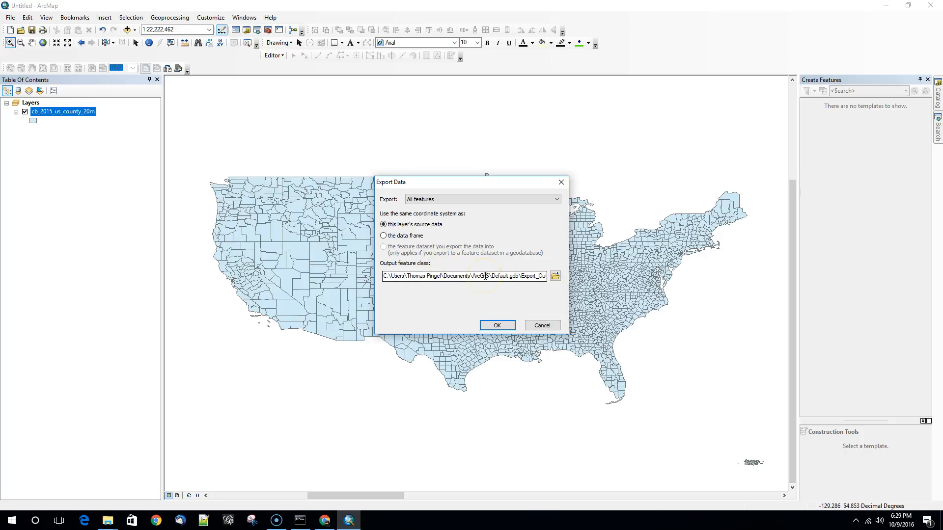
{"action": "left_click_drag", "start_coordinate": [473, 276], "coordinate": [561, 277]}
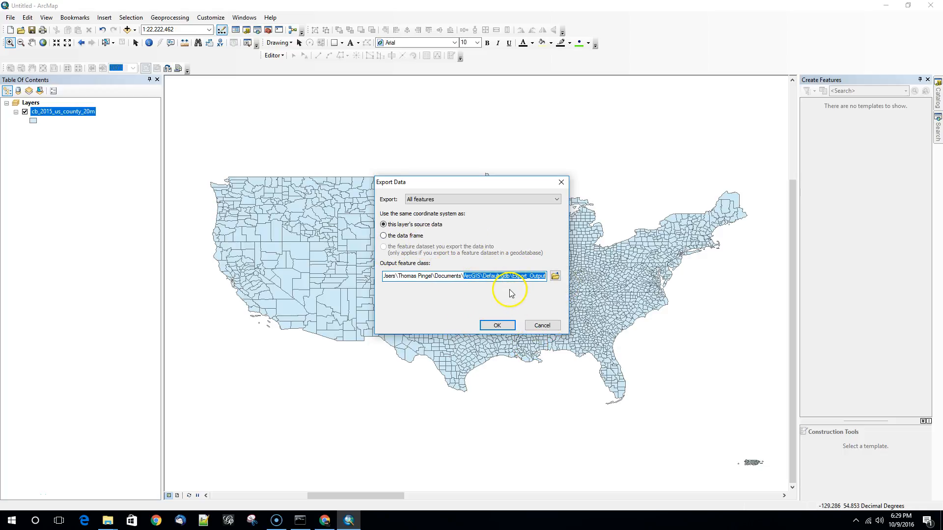
- Browse to the Desktop's Notebook folder as the export location and try to save Export_Output beside notebook3-1.mdb
{"action": "left_click", "coordinate": [555, 276]}
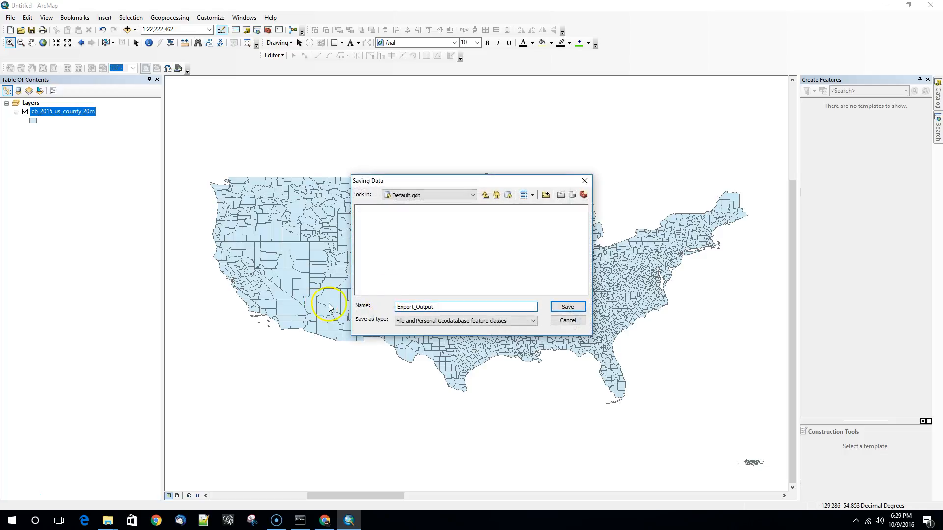
{"action": "left_click", "coordinate": [472, 195]}
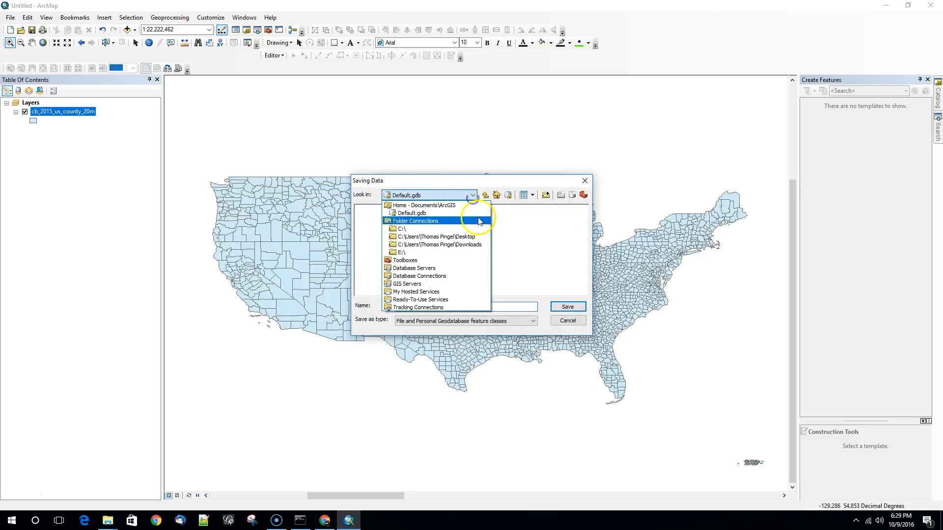
{"action": "left_click", "coordinate": [463, 238]}
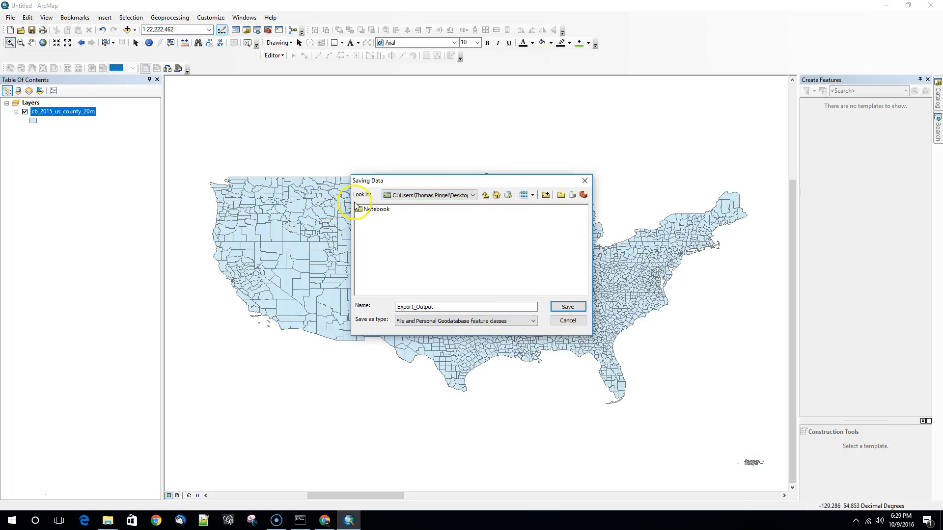
{"action": "double_click", "coordinate": [374, 209]}
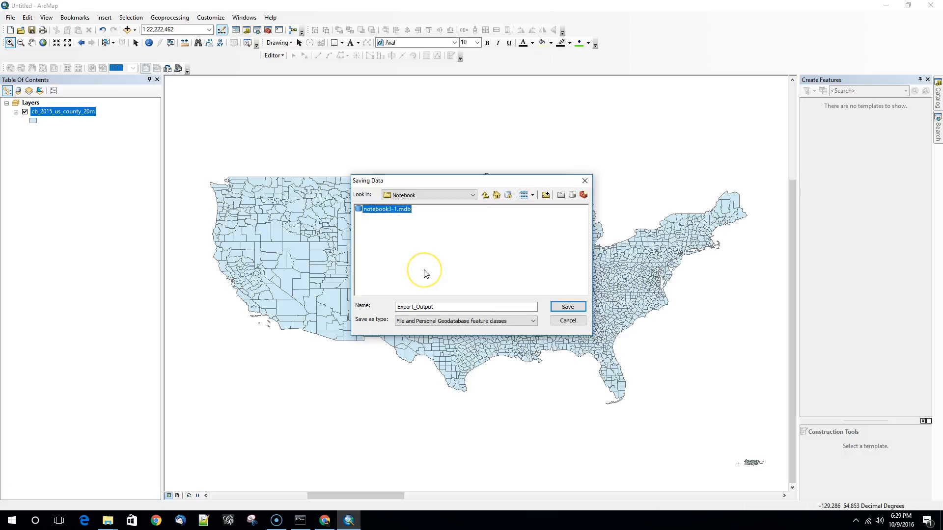
{"action": "left_click", "coordinate": [568, 307]}
{"action": "left_click", "coordinate": [541, 290]}
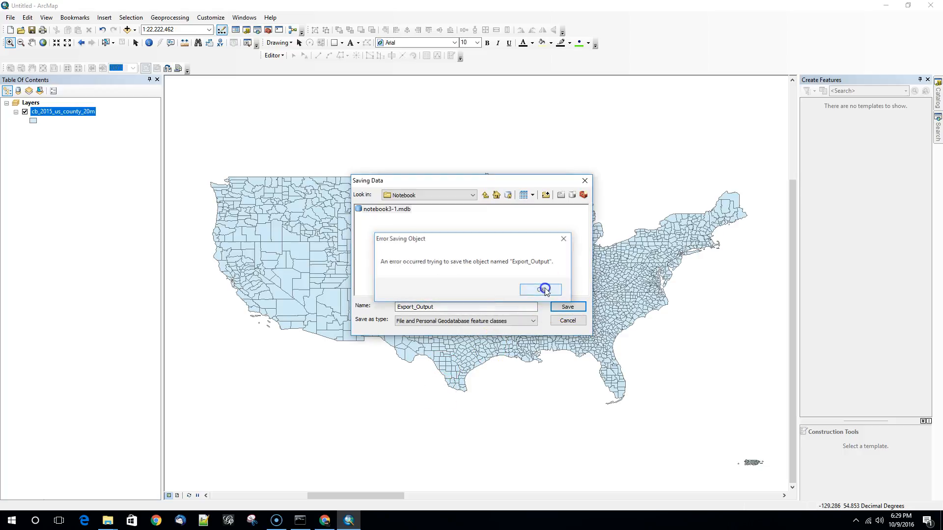
- Export the counties into notebook3-1.mdb as cb_2015_us_county_20m and add the exported data to the map as a layer
{"action": "left_click_drag", "start_coordinate": [444, 305], "coordinate": [291, 305]}
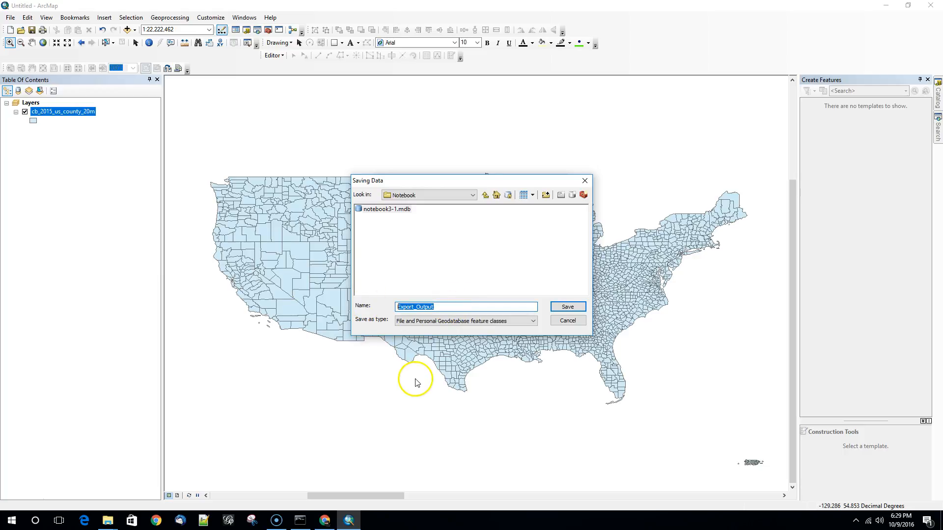
{"action": "double_click", "coordinate": [396, 212]}
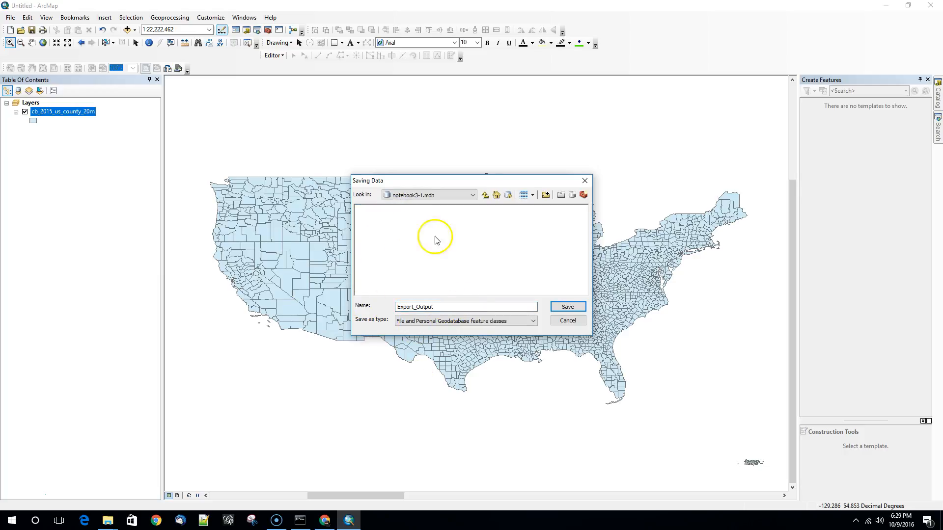
{"action": "left_click", "coordinate": [452, 308]}
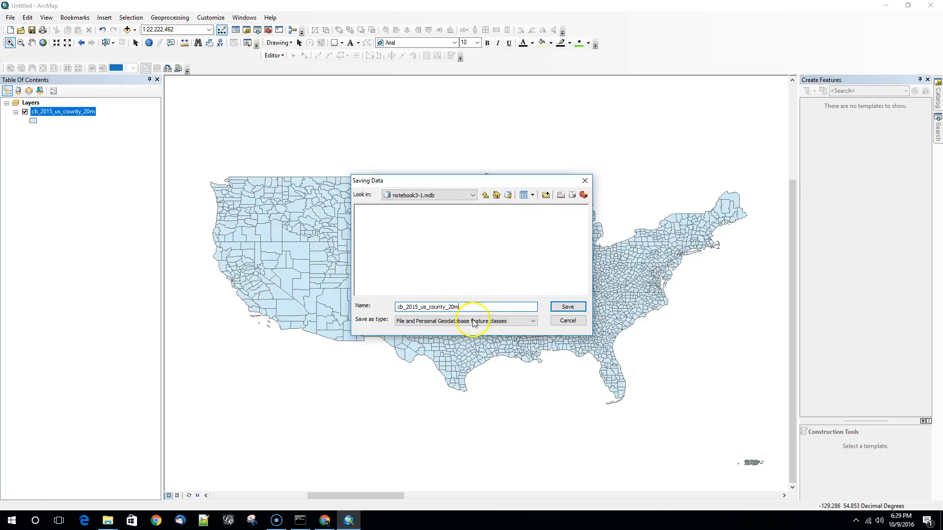
{"action": "left_click", "coordinate": [567, 308]}
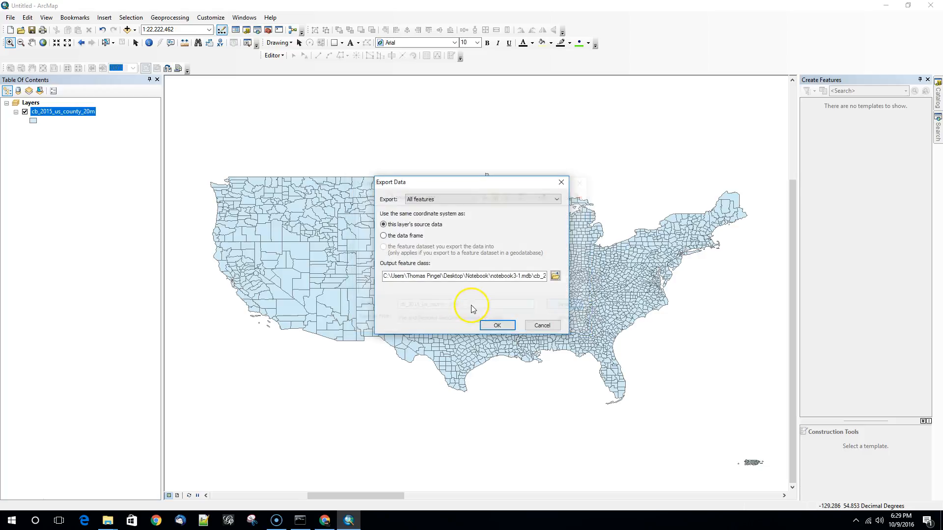
{"action": "left_click", "coordinate": [501, 321]}
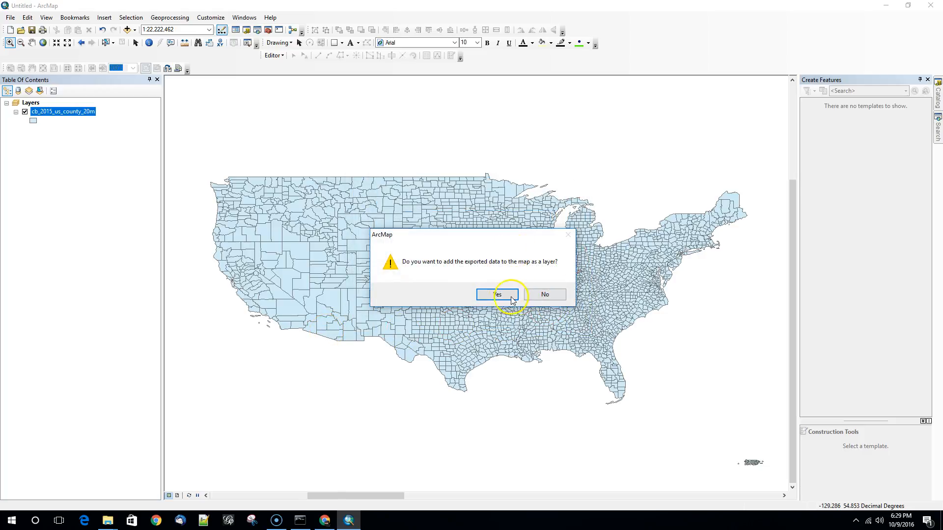
{"action": "left_click", "coordinate": [497, 294]}
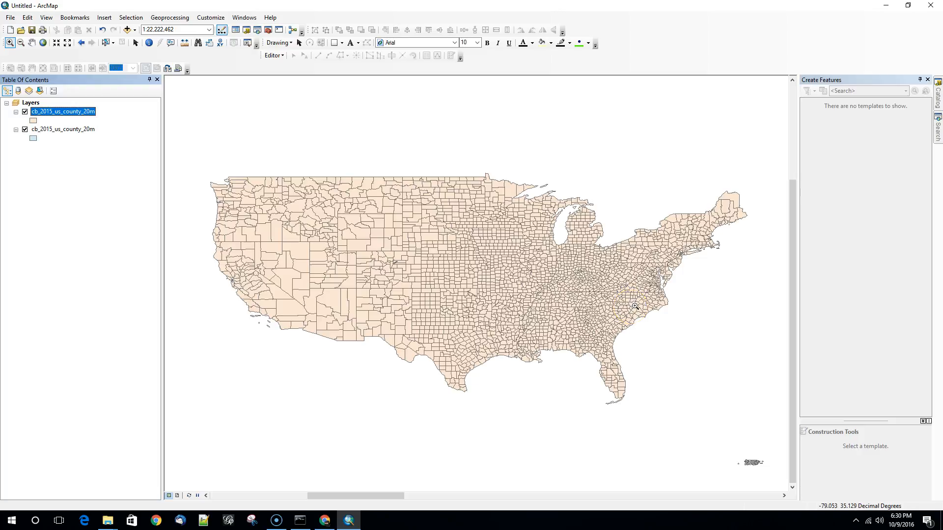
{"action": "left_click", "coordinate": [937, 128]}
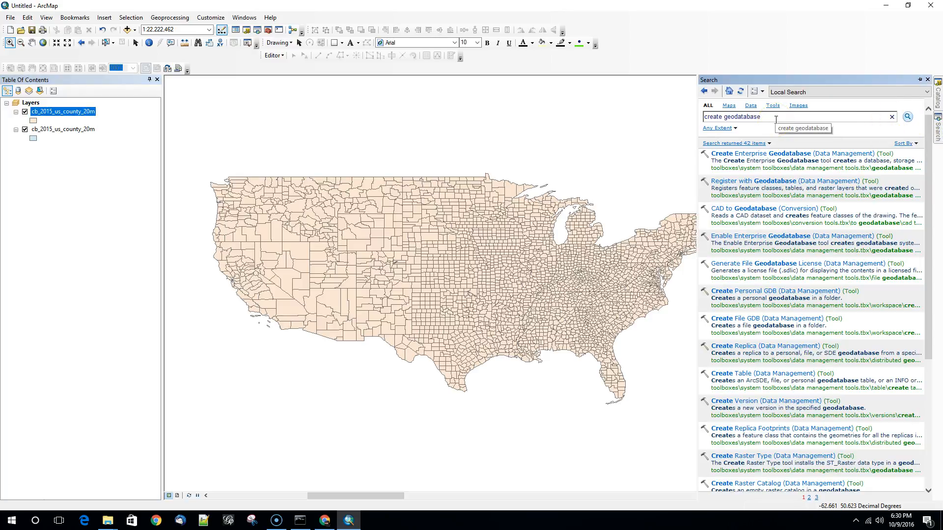
{"action": "left_click", "coordinate": [776, 296]}
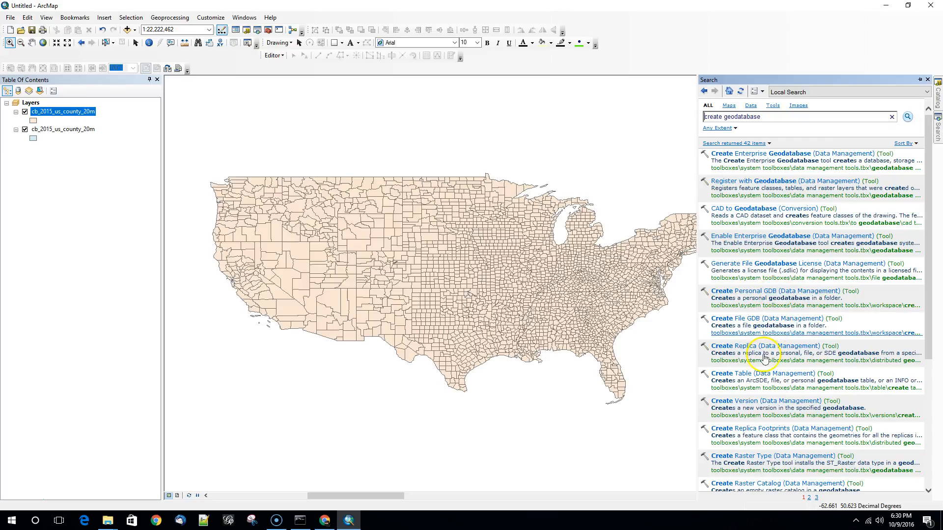
{"action": "left_click", "coordinate": [751, 320]}
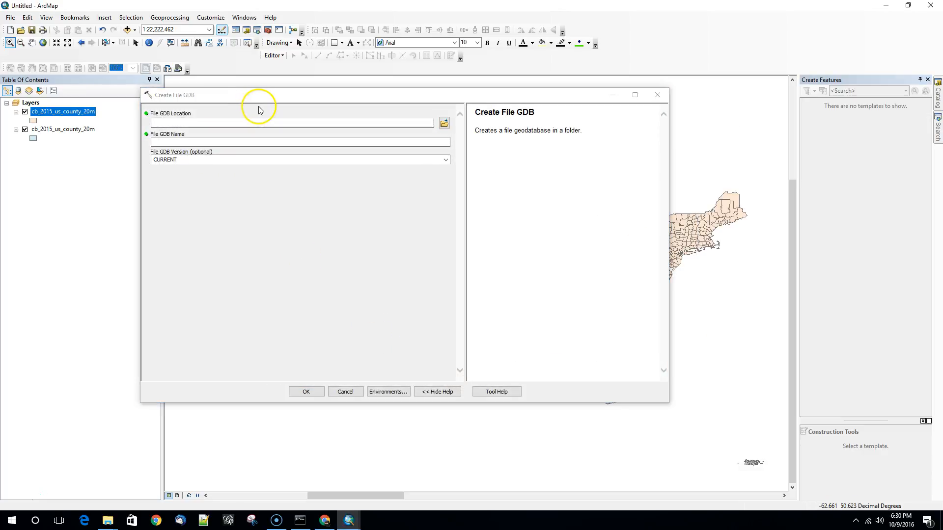
{"action": "left_click", "coordinate": [345, 392]}
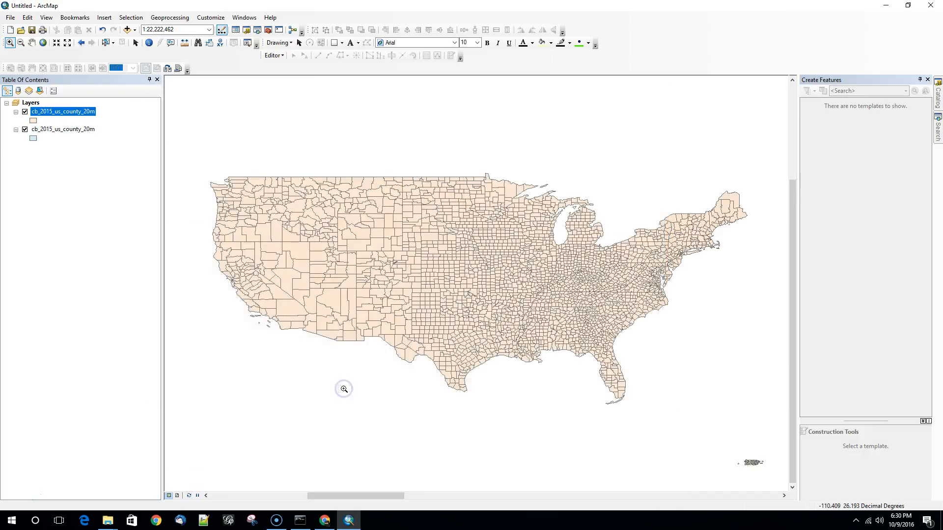
- Open the Create File GDB tool and set the geodatabase location to the Notebook folder on the Desktop
{"action": "left_click", "coordinate": [938, 130]}
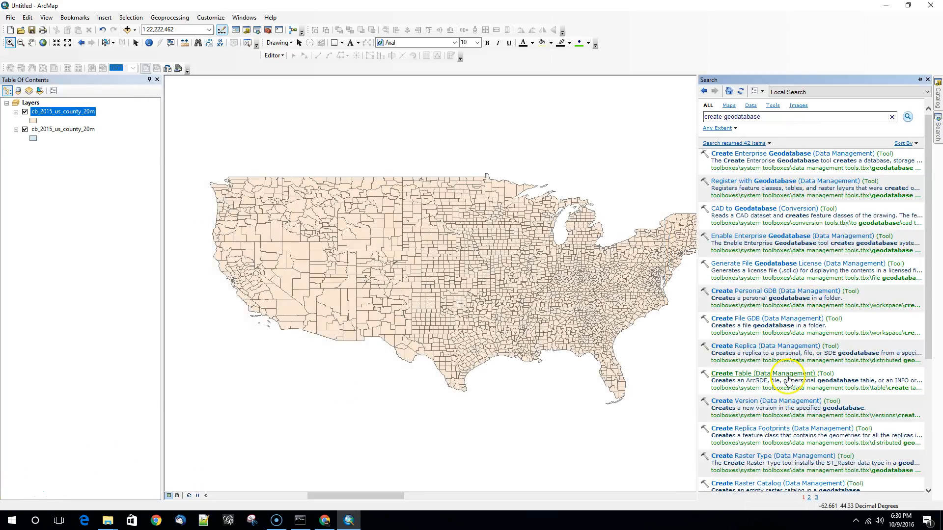
{"action": "left_click", "coordinate": [755, 318]}
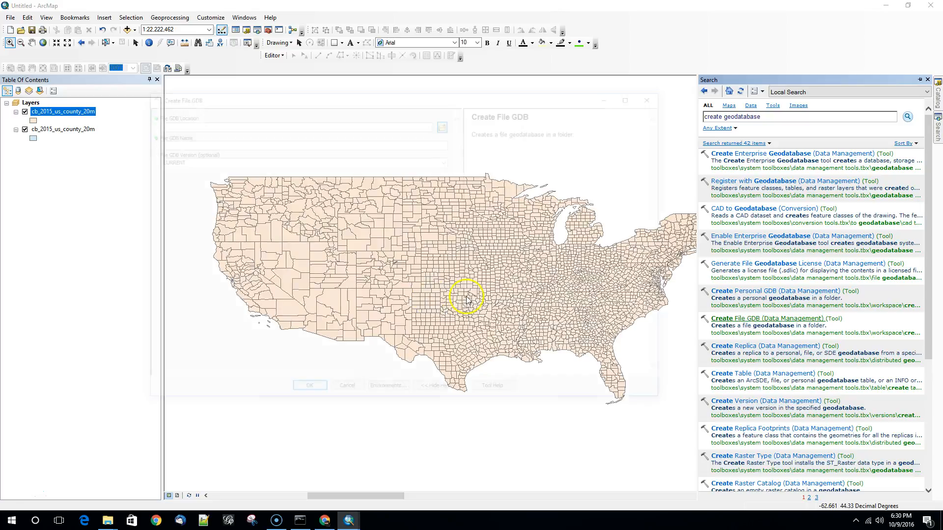
{"action": "left_click", "coordinate": [445, 124]}
{"action": "double_click", "coordinate": [306, 202]}
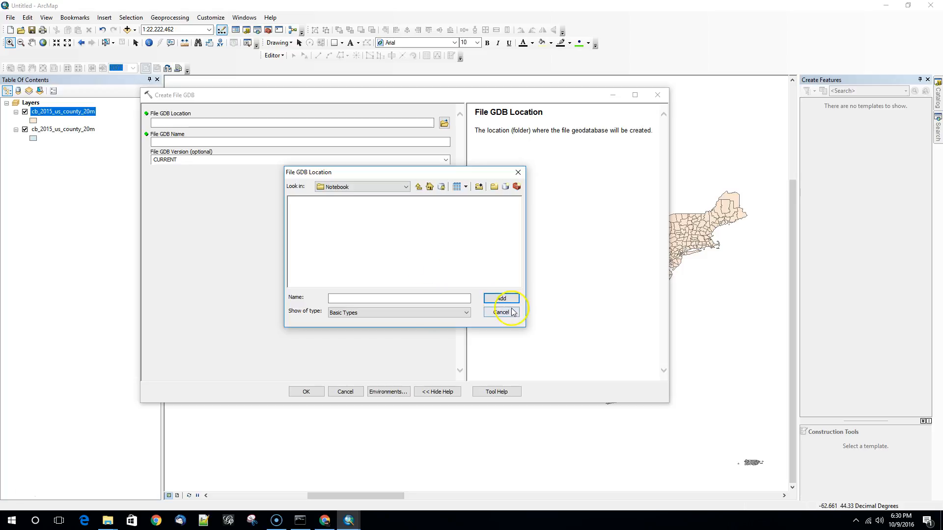
{"action": "left_click", "coordinate": [418, 186]}
{"action": "left_click", "coordinate": [307, 201]}
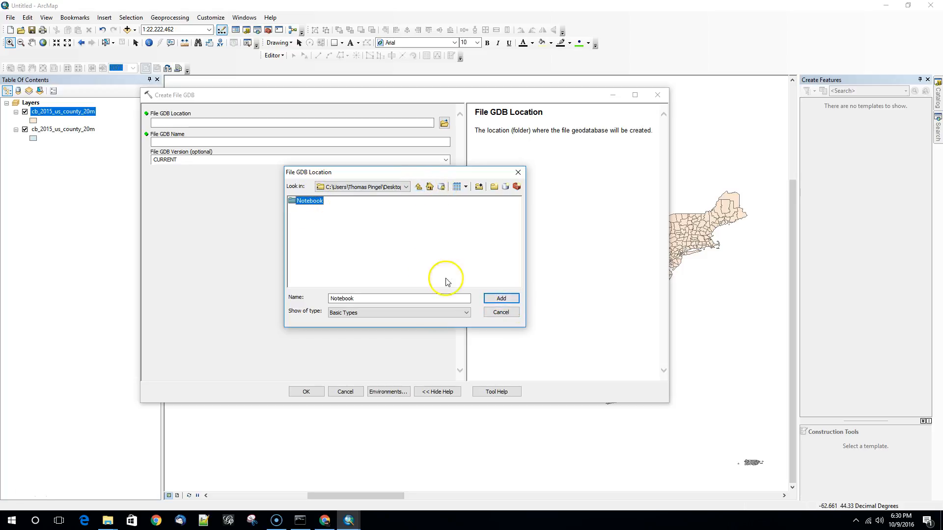
{"action": "left_click", "coordinate": [499, 299]}
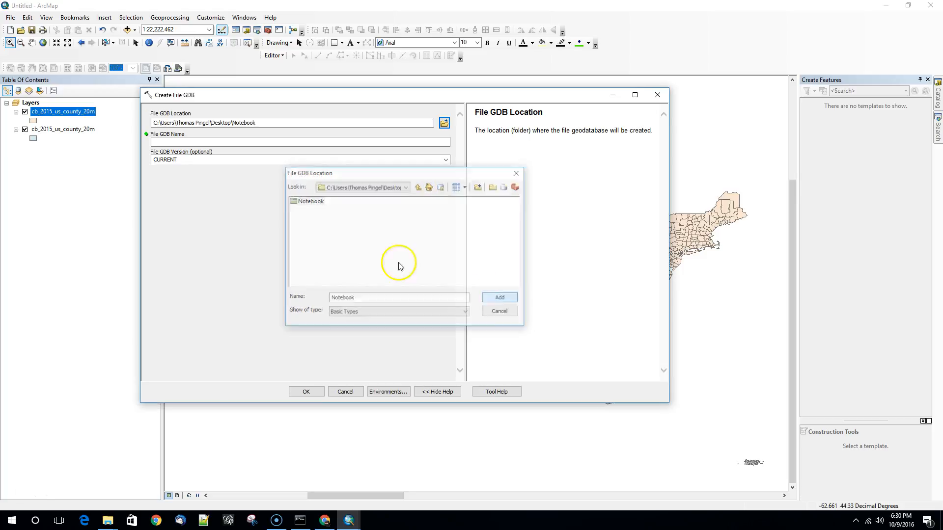
- Name the file geodatabase Notebook3-2, keep its version as CURRENT, and create it
{"action": "left_click", "coordinate": [324, 142]}
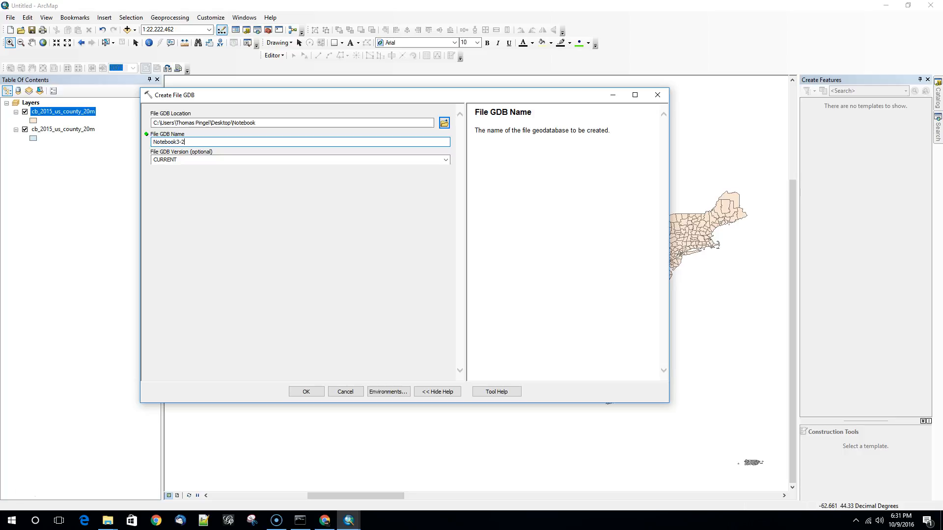
{"action": "left_click", "coordinate": [446, 160]}
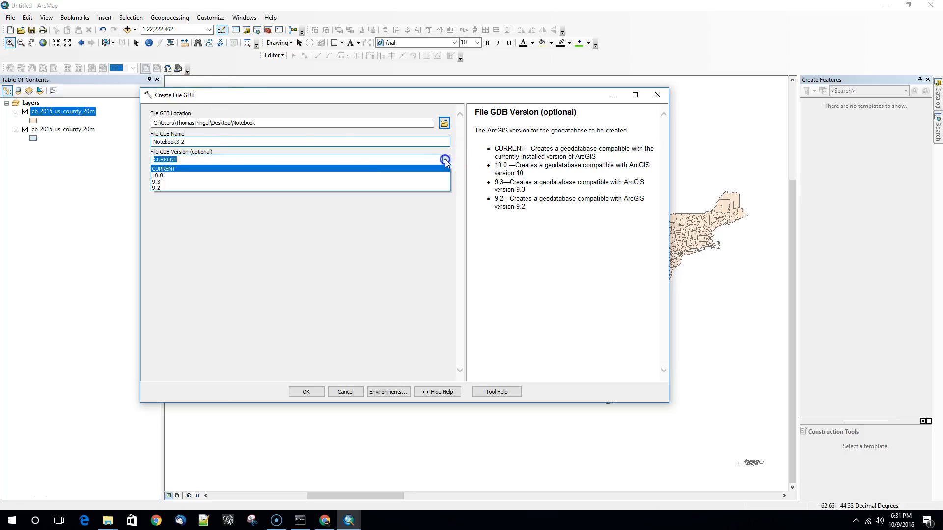
{"action": "left_click", "coordinate": [348, 169]}
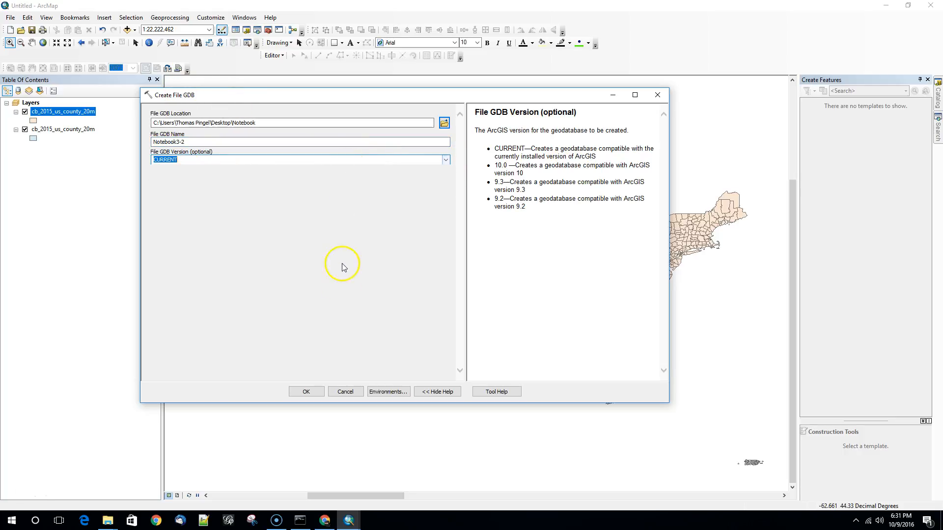
{"action": "left_click", "coordinate": [307, 392]}
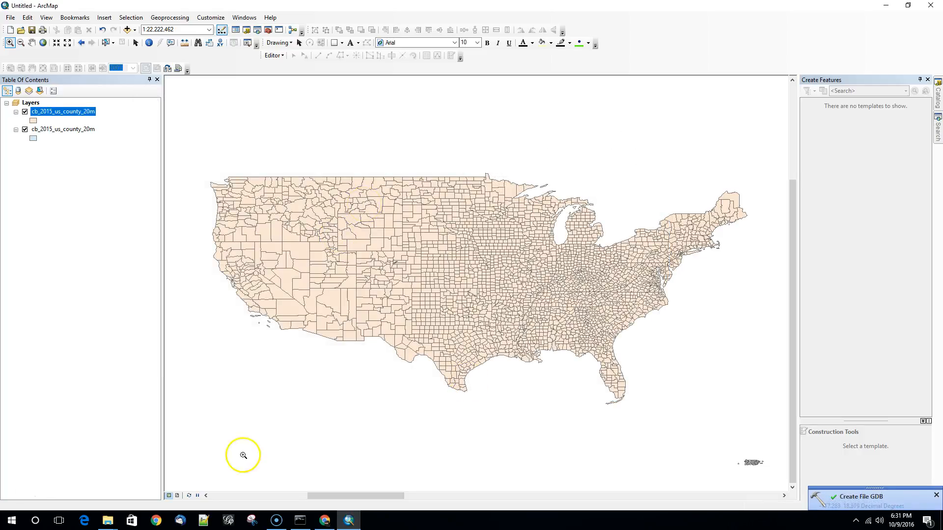
- Switch to the Notebook folder in File Explorer, widen the Name column, and examine the files inside Notebook3-2.gdb
{"action": "mouse_move", "coordinate": [110, 523]}
{"action": "left_click", "coordinate": [168, 489]}
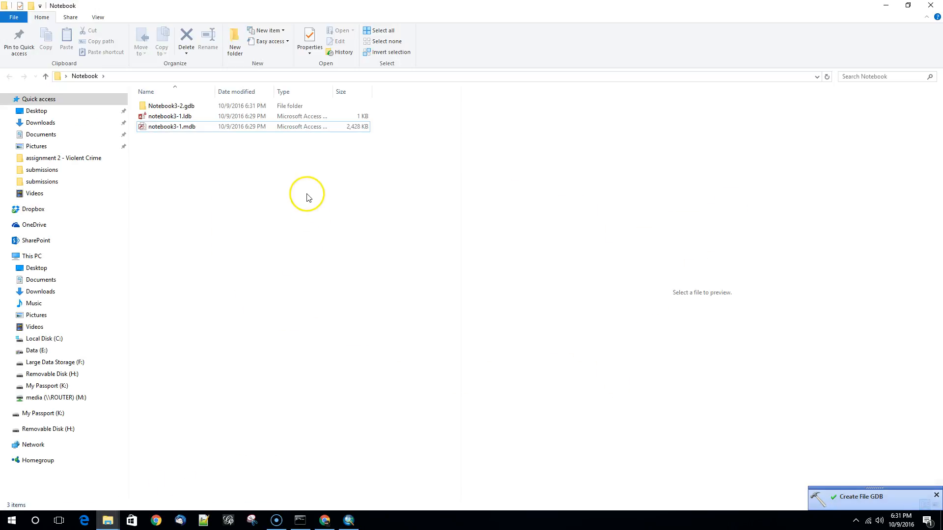
{"action": "mouse_move", "coordinate": [215, 91]}
{"action": "left_mouse_down"}
{"action": "mouse_move", "coordinate": [269, 89]}
{"action": "mouse_move", "coordinate": [231, 89]}
{"action": "left_mouse_up"}
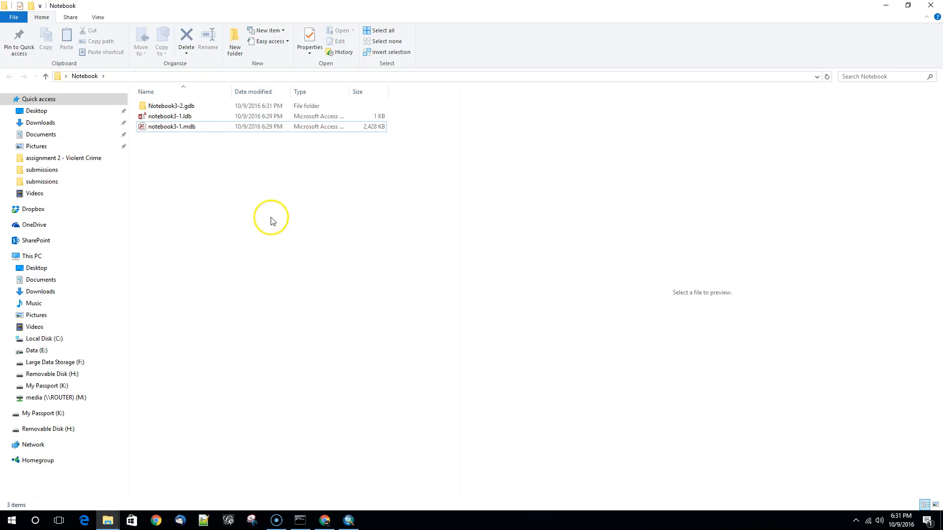
{"action": "double_click", "coordinate": [162, 107]}
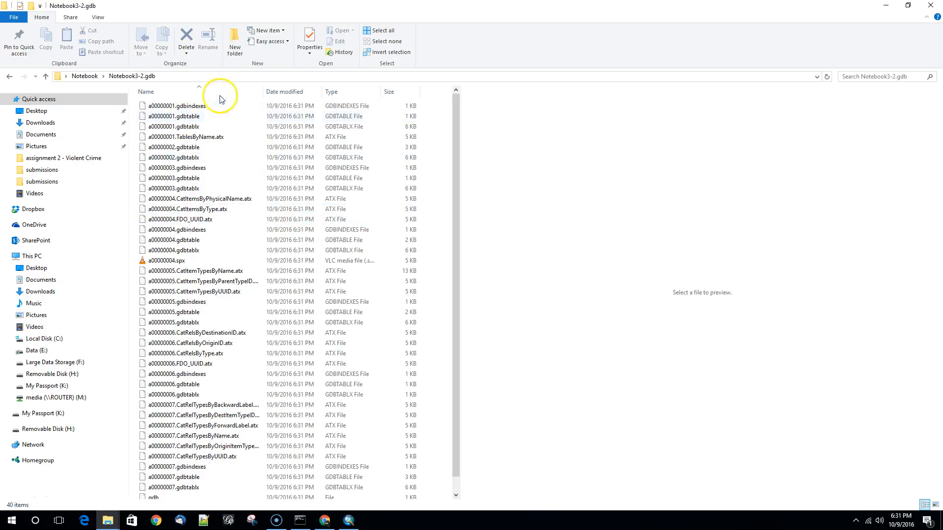
{"action": "left_click", "coordinate": [82, 76]}
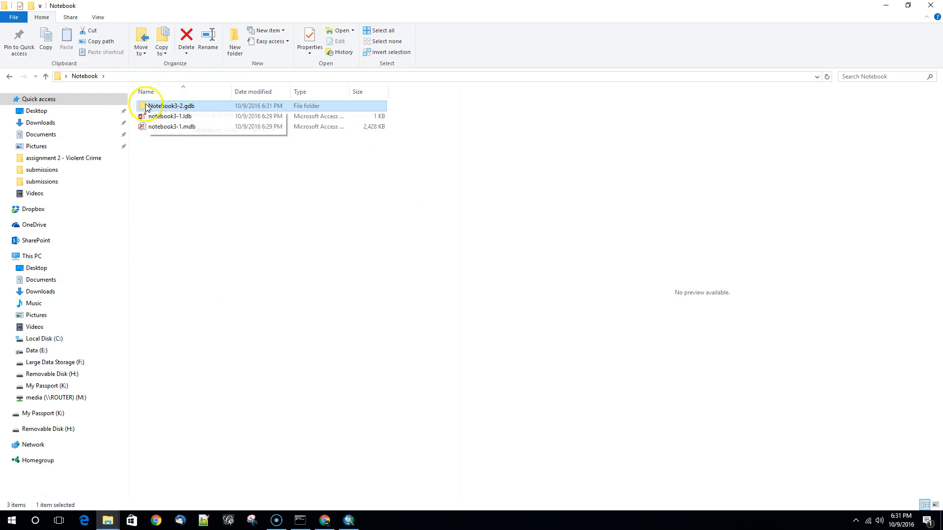
{"action": "double_click", "coordinate": [196, 109]}
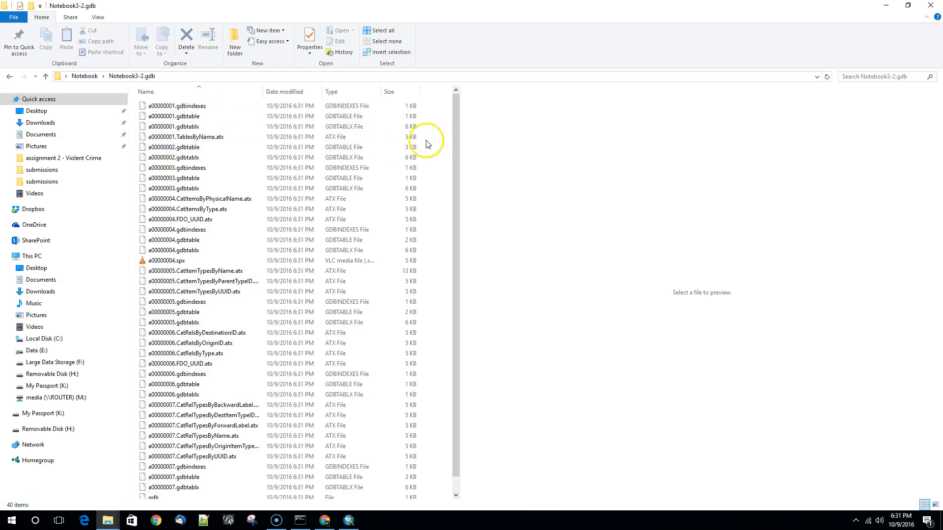
- Look through the remaining files in Notebook3-2.gdb and return to the Notebook folder
{"action": "left_click_drag", "start_coordinate": [458, 120], "coordinate": [461, 176]}
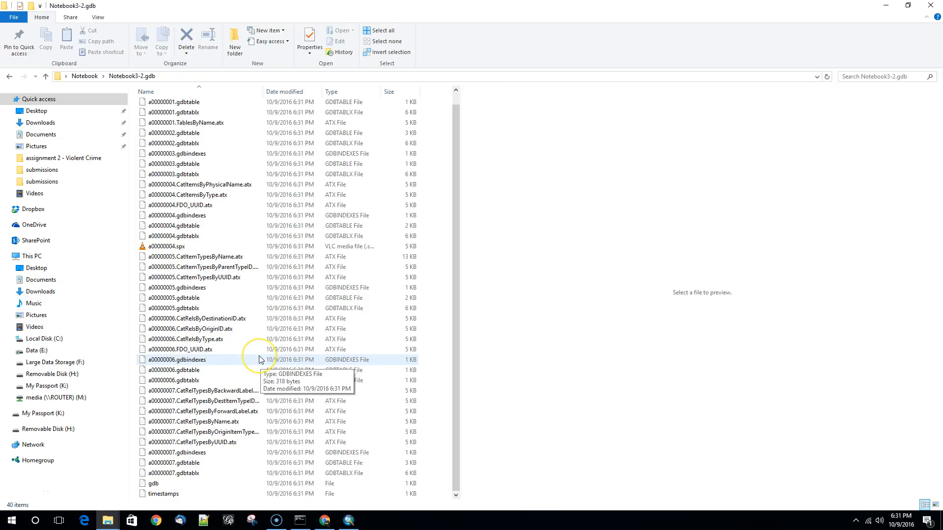
{"action": "left_click", "coordinate": [85, 76]}
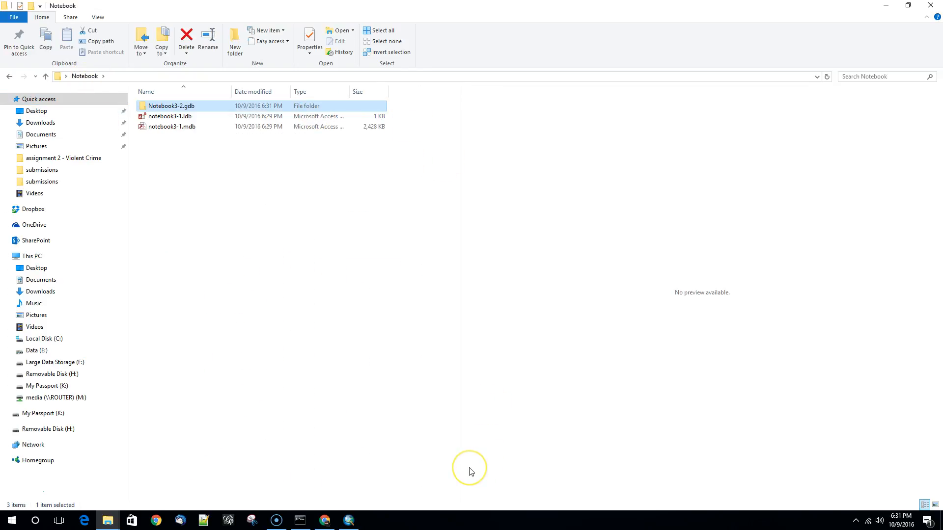
- Launch ArcCatalog 10.3.1, maximize its window, and widen the Catalog Tree
{"action": "left_click", "coordinate": [11, 520]}
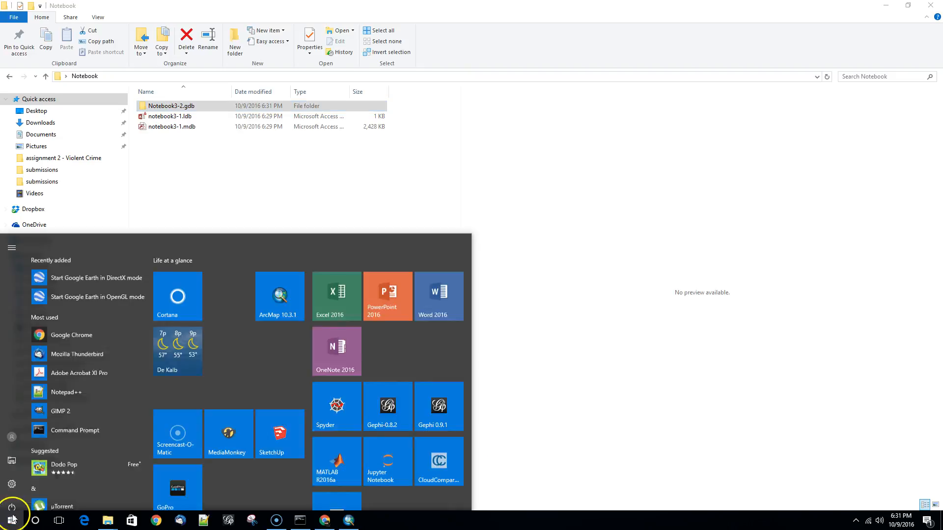
{"action": "scroll", "coordinate": [75, 412], "scroll_direction": "down", "scroll_amount": 6}
{"action": "scroll", "coordinate": [81, 438], "scroll_direction": "up", "scroll_amount": 2}
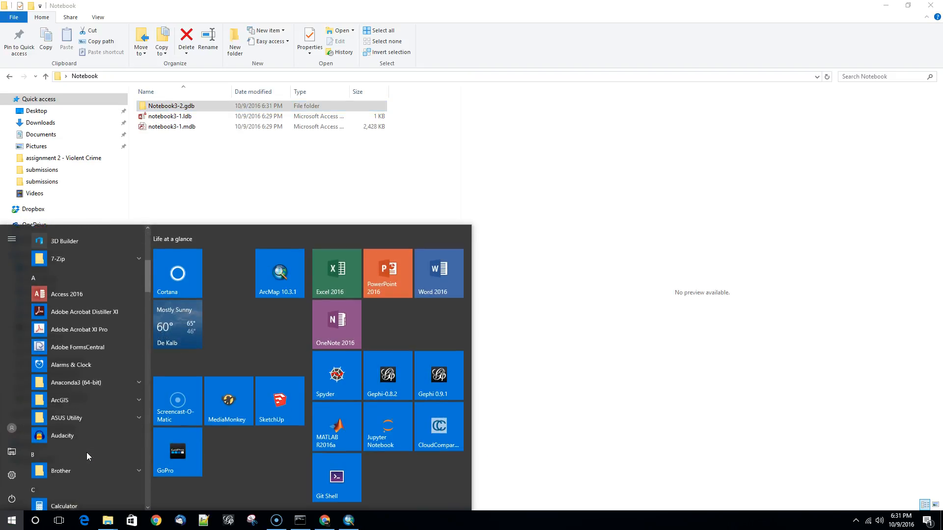
{"action": "left_click", "coordinate": [83, 404]}
{"action": "scroll", "coordinate": [111, 455], "scroll_direction": "down", "scroll_amount": 3}
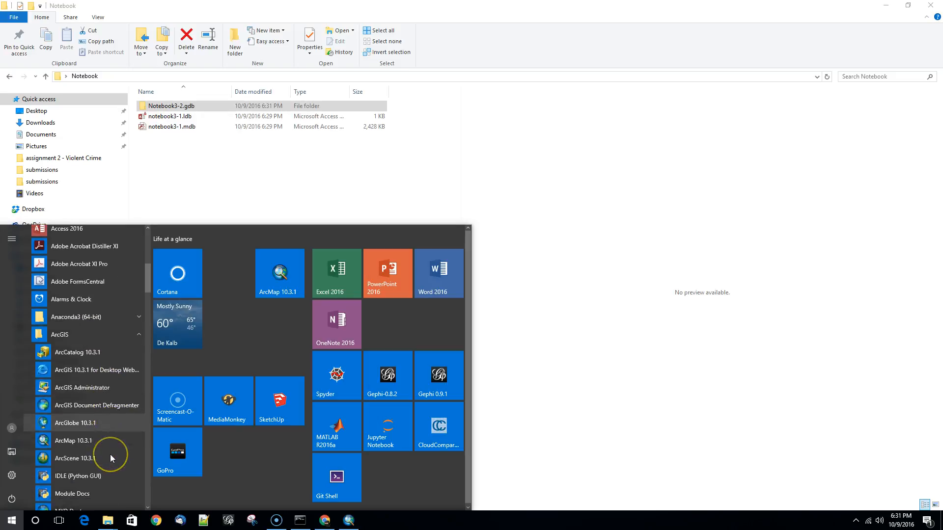
{"action": "left_click", "coordinate": [87, 295]}
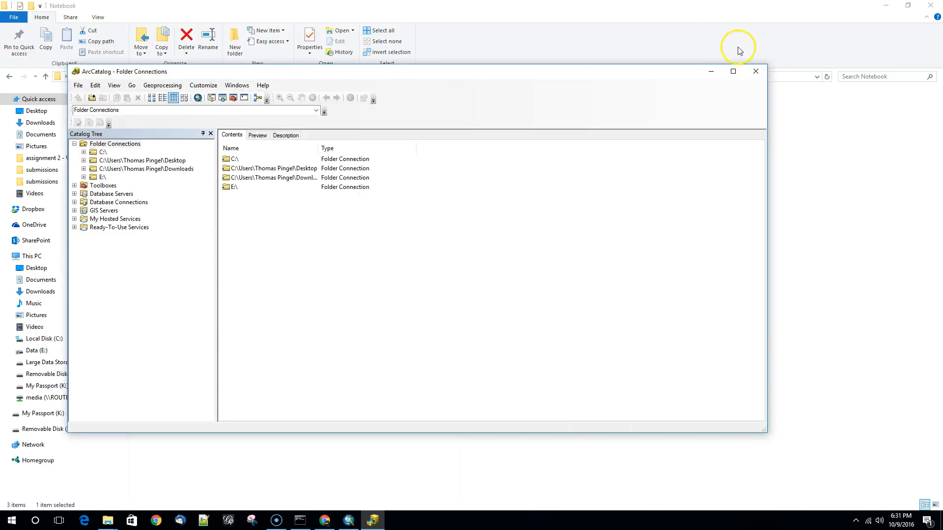
{"action": "left_click", "coordinate": [733, 71]}
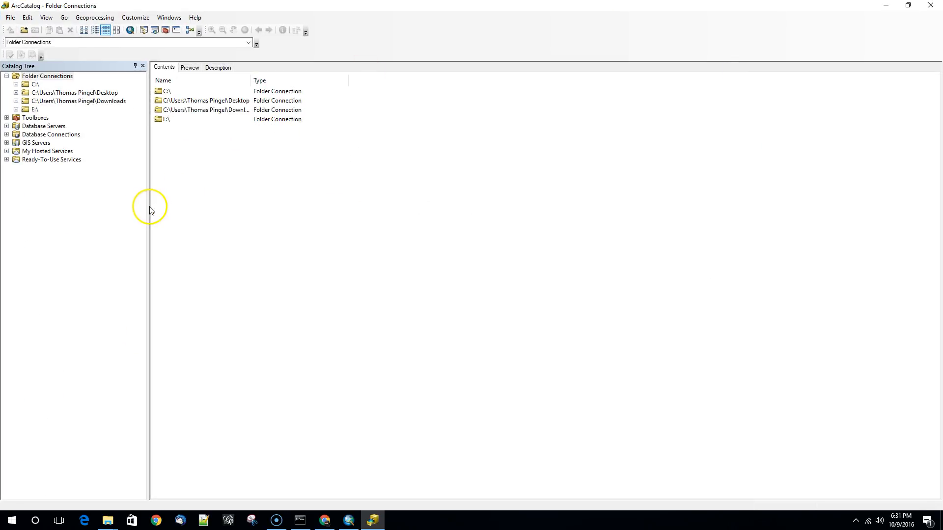
{"action": "left_click_drag", "start_coordinate": [150, 207], "coordinate": [179, 207]}
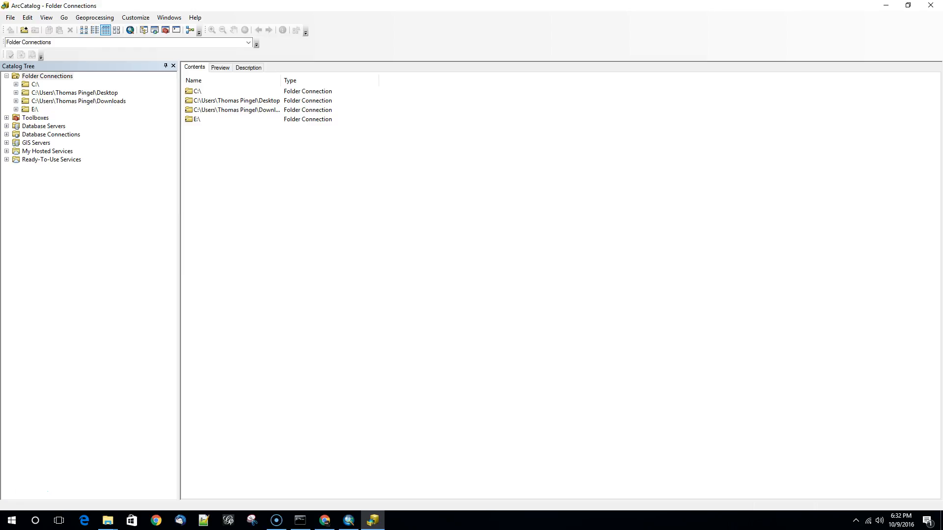
- Open notebook3-1.mdb from the Desktop's Notebook folder and preview the geography of the cb_2015_us_county_20m feature class
{"action": "left_click", "coordinate": [46, 93]}
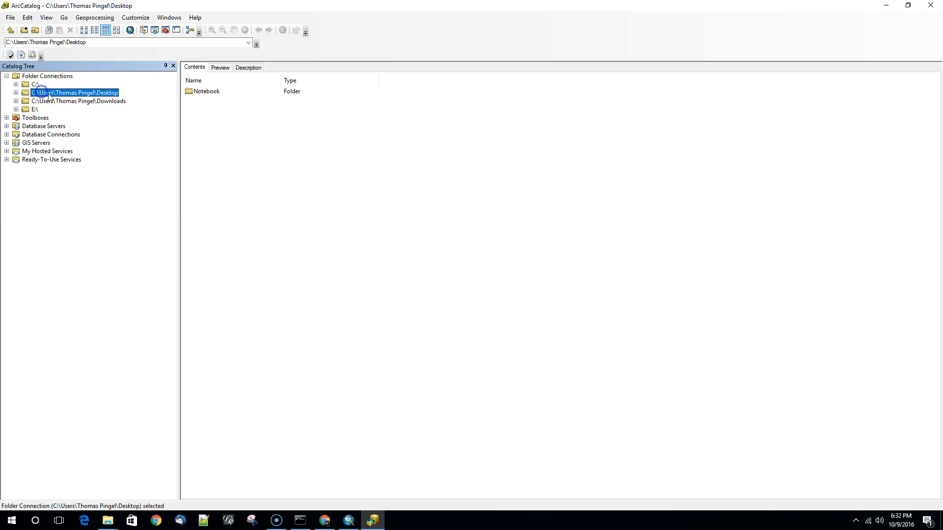
{"action": "double_click", "coordinate": [204, 95]}
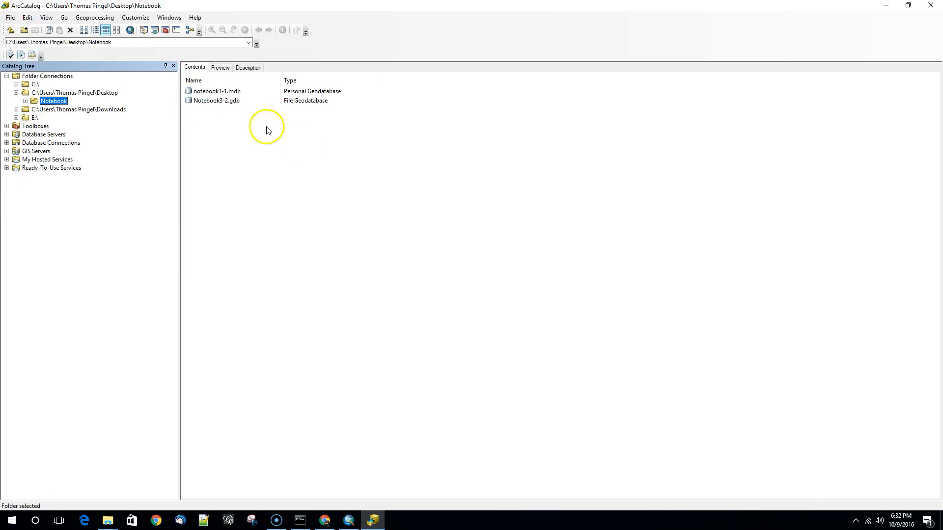
{"action": "left_click", "coordinate": [220, 92]}
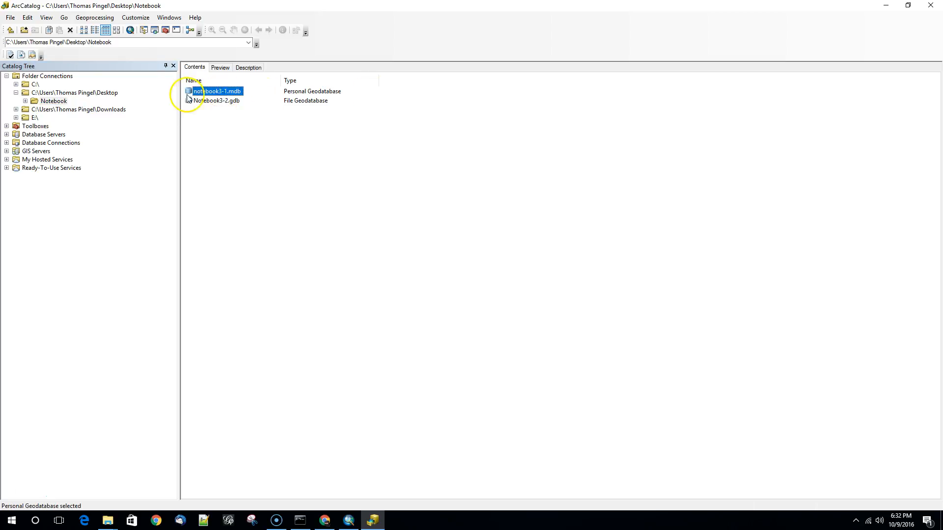
{"action": "double_click", "coordinate": [231, 95]}
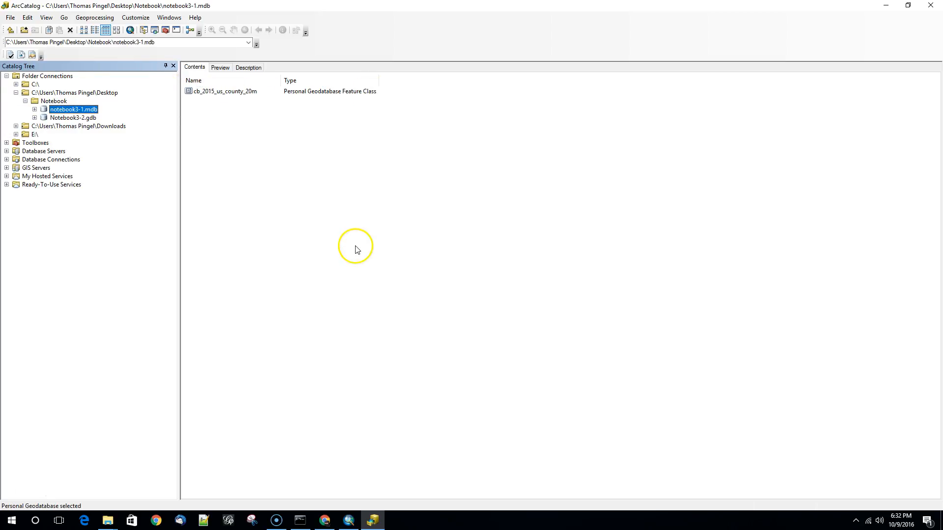
{"action": "left_click", "coordinate": [207, 93]}
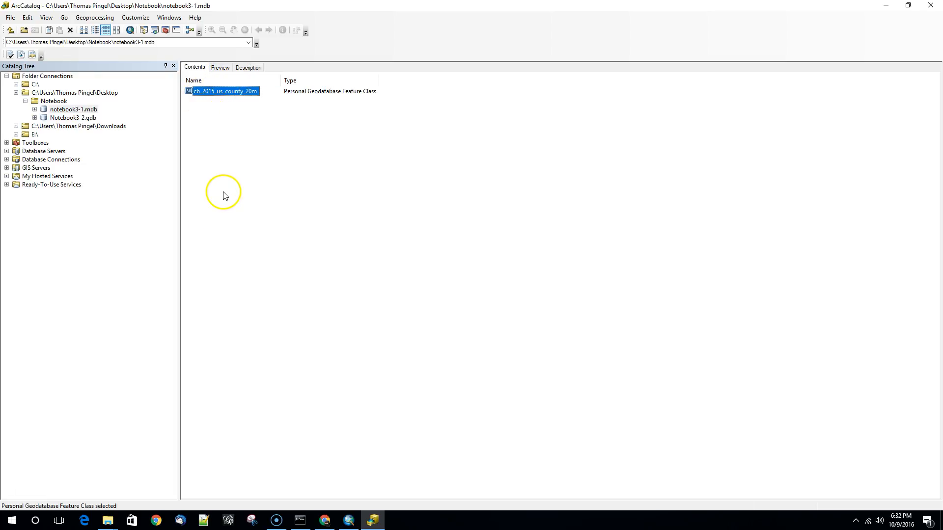
{"action": "left_click", "coordinate": [219, 67]}
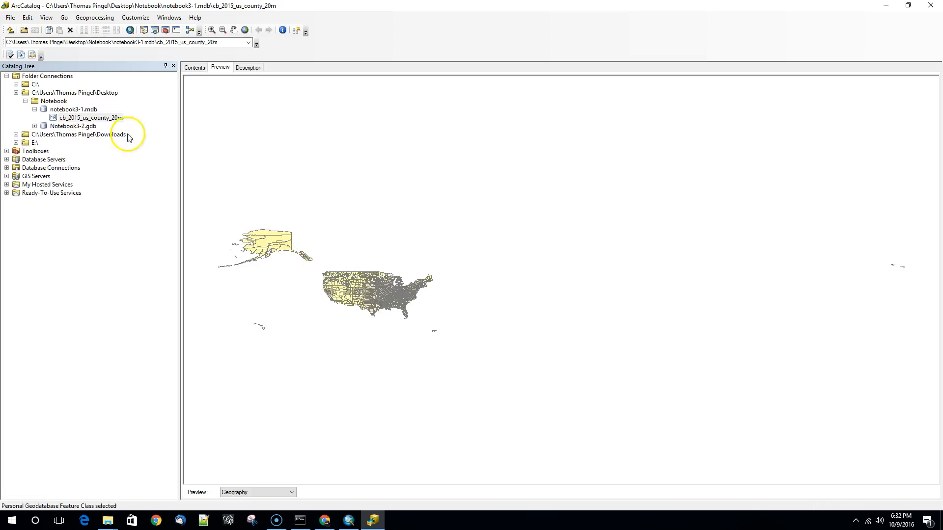
- Create a new personal geodatabase in the Notebook folder and name it Notebook3-3.mdb
{"action": "left_click", "coordinate": [53, 101]}
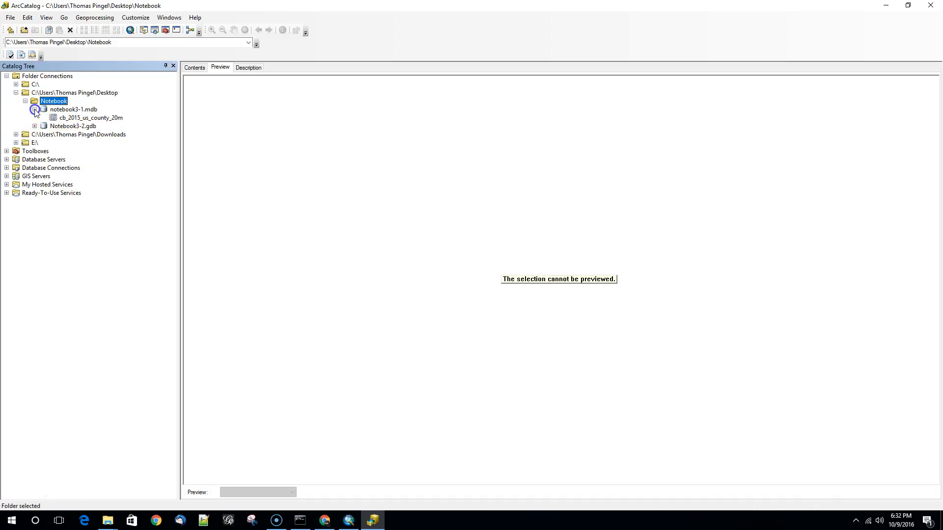
{"action": "left_click", "coordinate": [34, 109]}
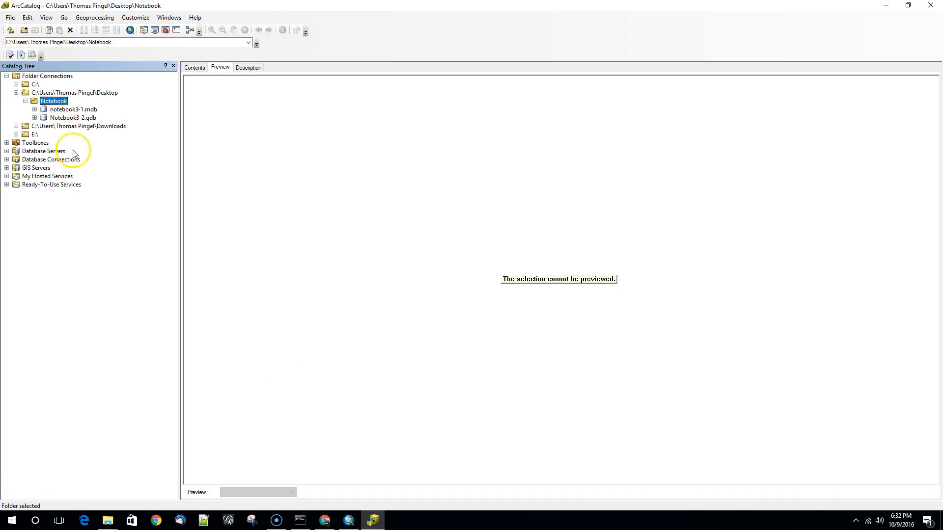
{"action": "right_click", "coordinate": [44, 103]}
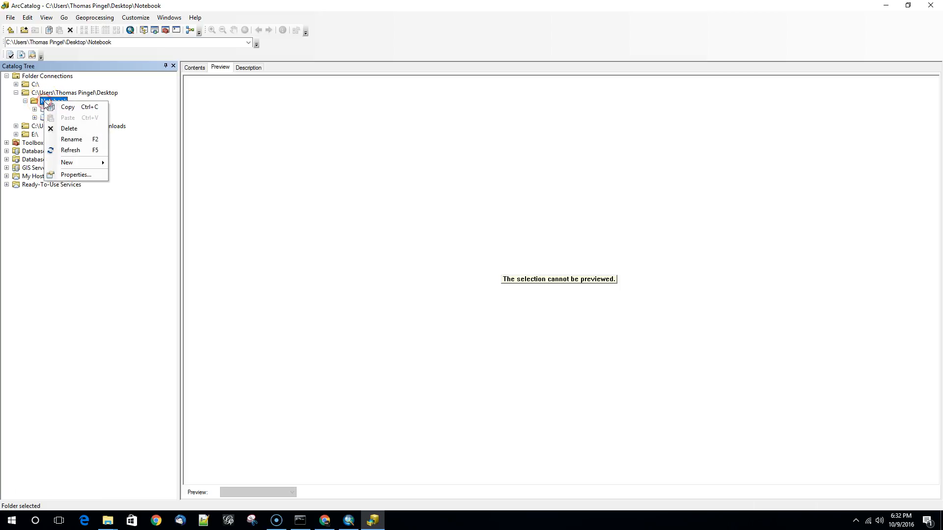
{"action": "left_click", "coordinate": [73, 161]}
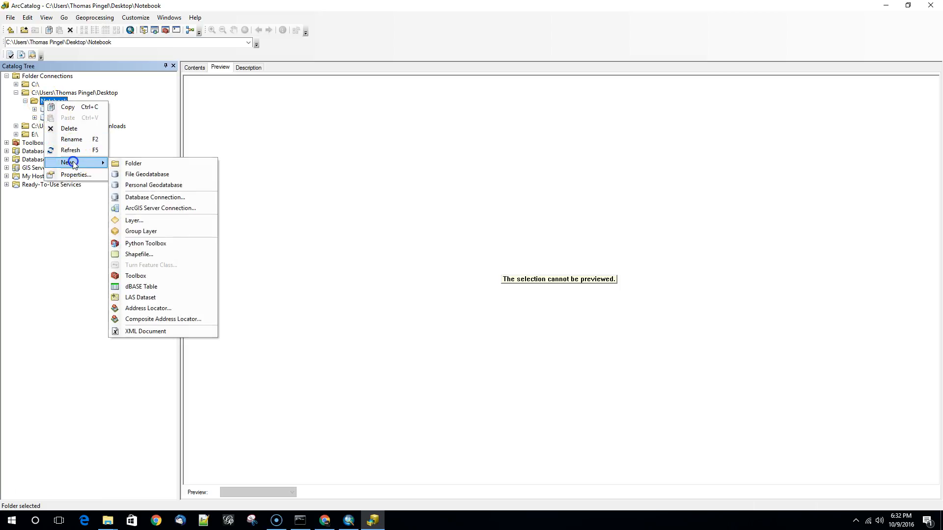
{"action": "left_click", "coordinate": [189, 188]}
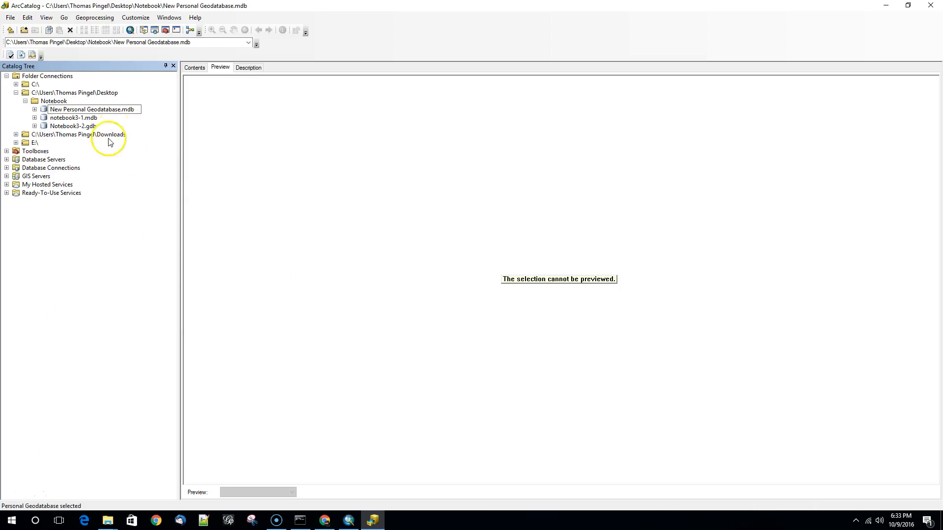
{"action": "left_click", "coordinate": [135, 195]}
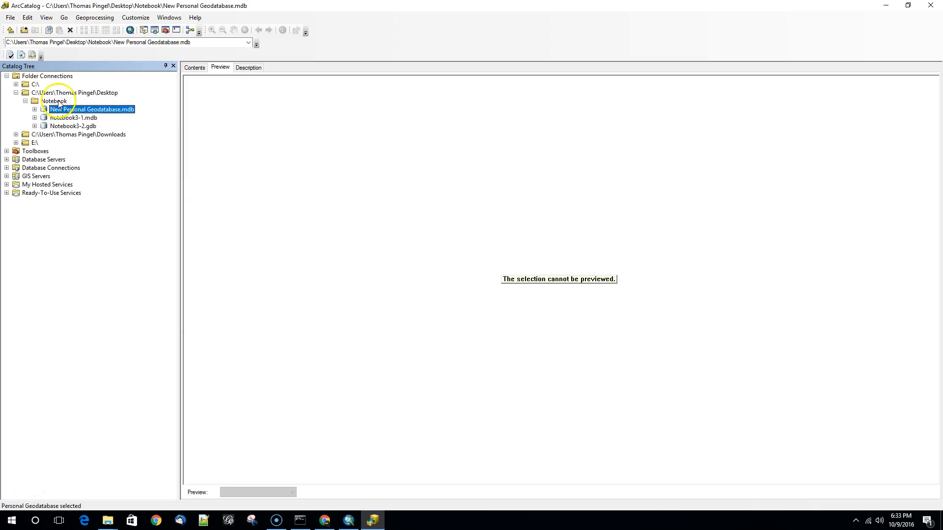
{"action": "left_click", "coordinate": [96, 111]}
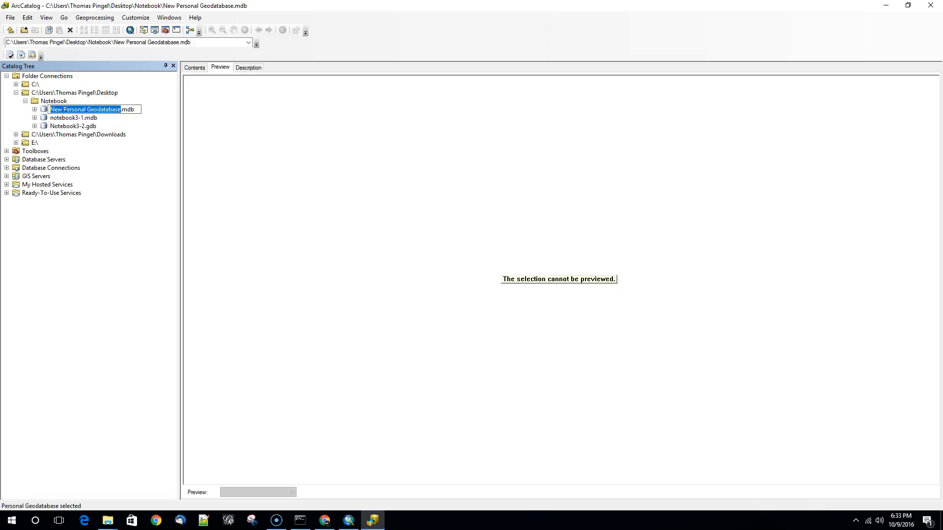
{"action": "type", "text": "Note"}
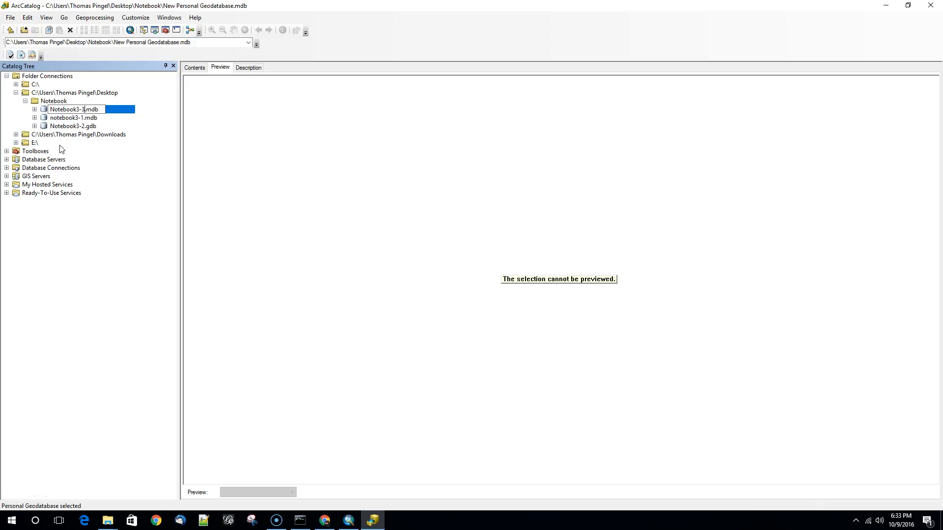
{"action": "type", "text": "book3-3"}
{"action": "key", "text": "Return"}
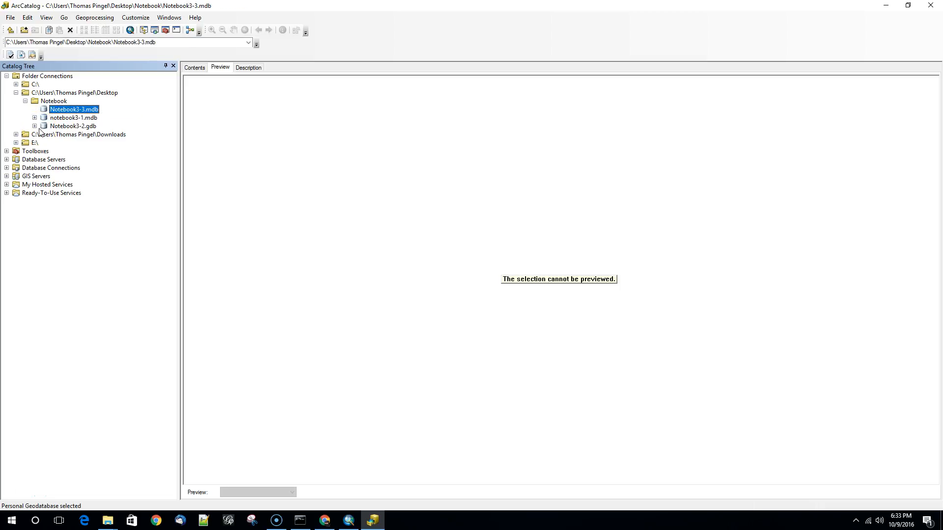
- Switch to ArcMap and bring up the county map
{"action": "left_click", "coordinate": [55, 112]}
{"action": "left_click", "coordinate": [348, 521]}
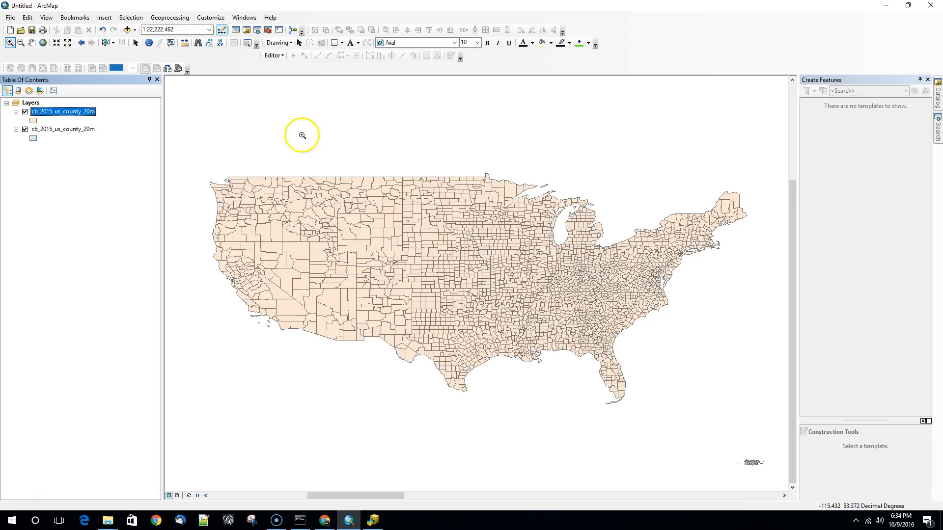